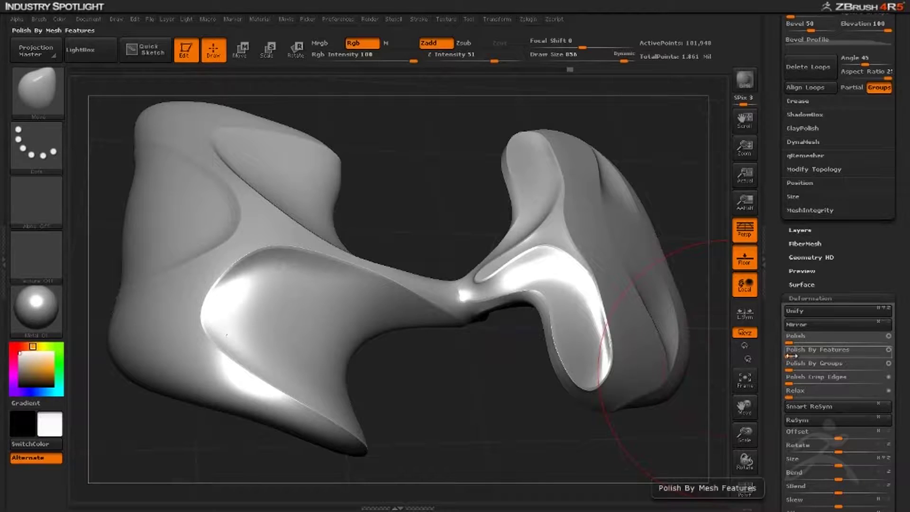
Polish the mesh slightly by polygroups.
left_click_drag(792, 370, 801, 368)
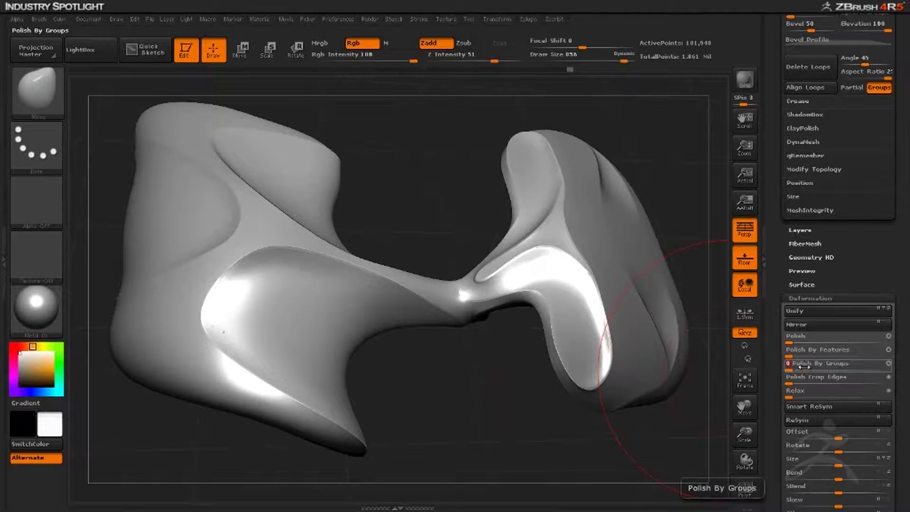
mouse_move(533, 383)
left_mouse_down()
mouse_move(513, 375)
mouse_move(482, 382)
mouse_move(465, 300)
mouse_move(478, 407)
mouse_move(475, 374)
mouse_move(479, 400)
mouse_move(490, 376)
left_mouse_up()
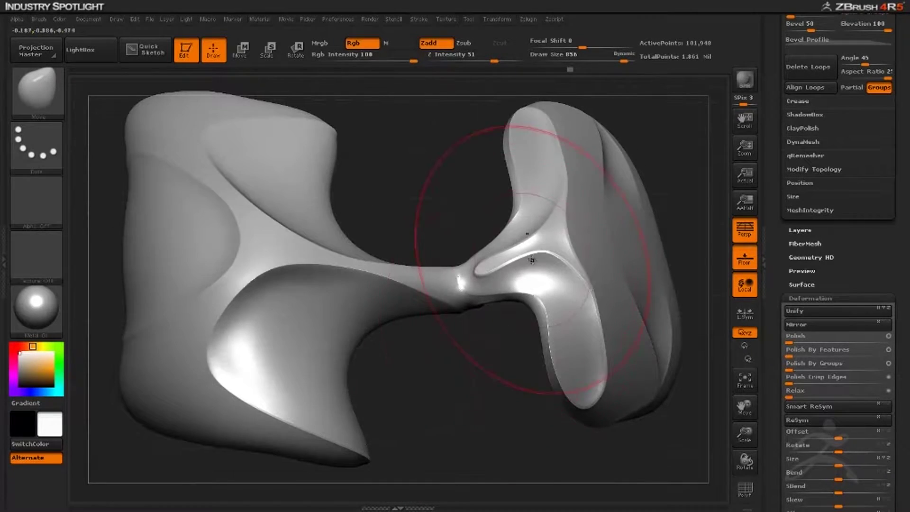
Set the Move brush's draw size to 358 and its Mask By Polygroups auto masking to 0.
key("space")
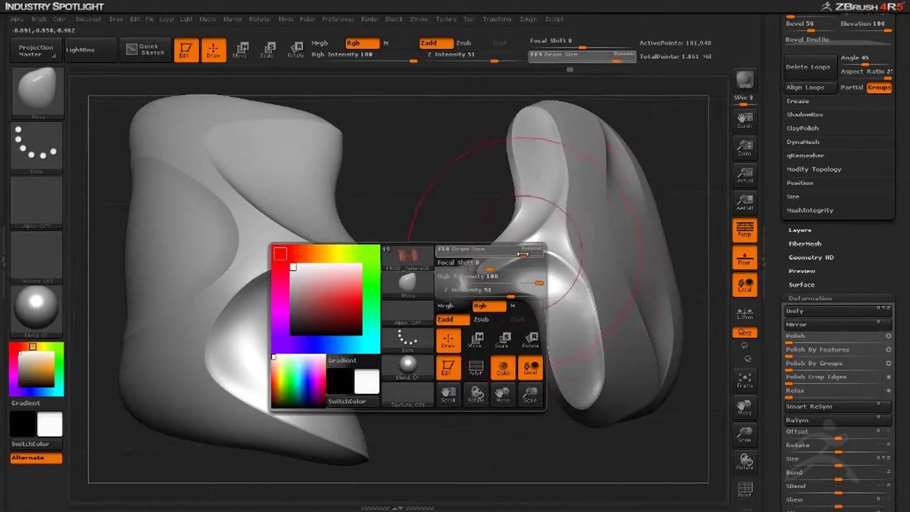
left_click(37, 89)
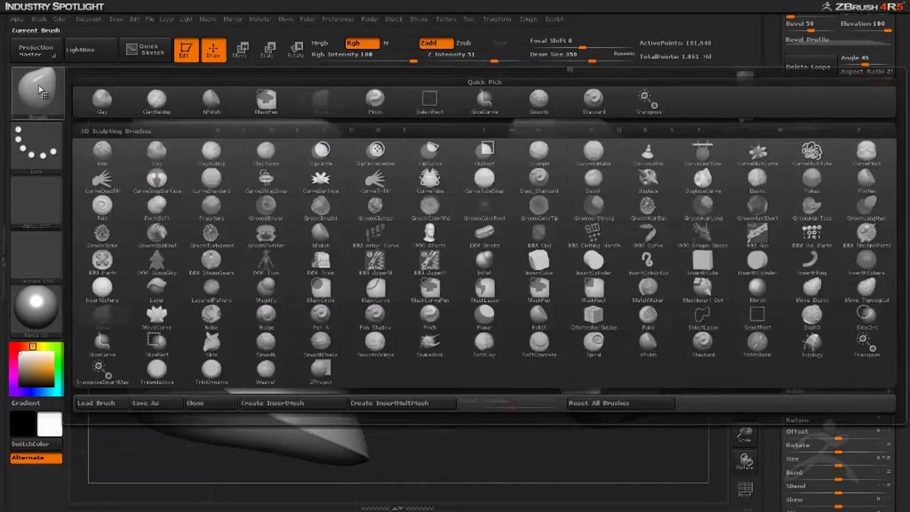
left_click(40, 20)
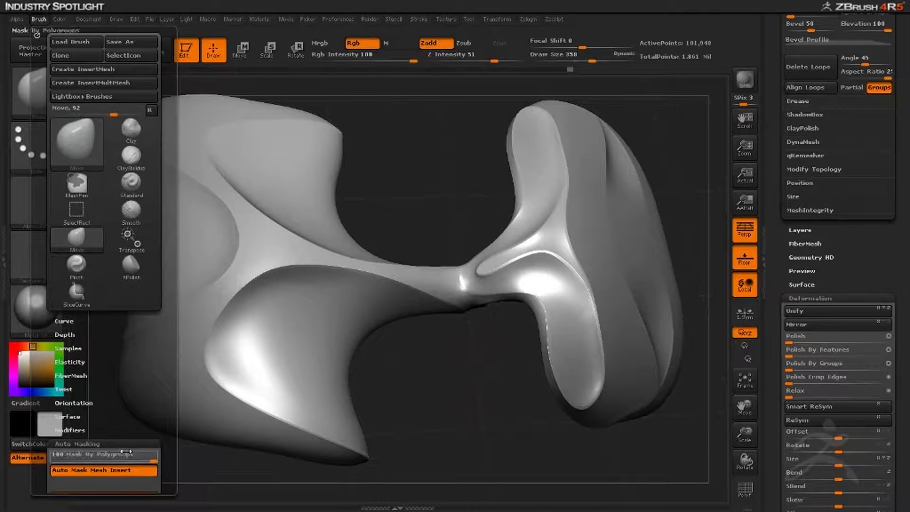
left_click_drag(147, 459, 74, 455)
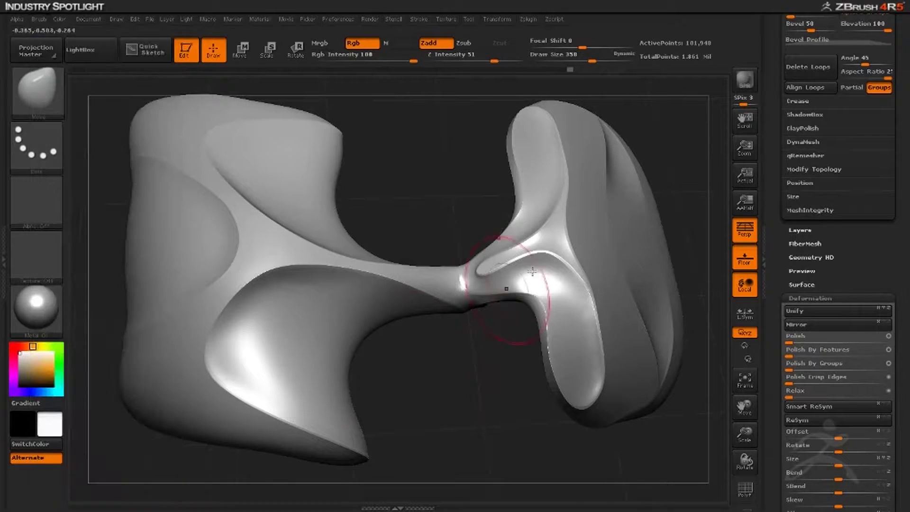
Reshape the recessed groove beside the narrow neck with the Move brush at draw size 262.
left_click_drag(462, 376, 474, 360)
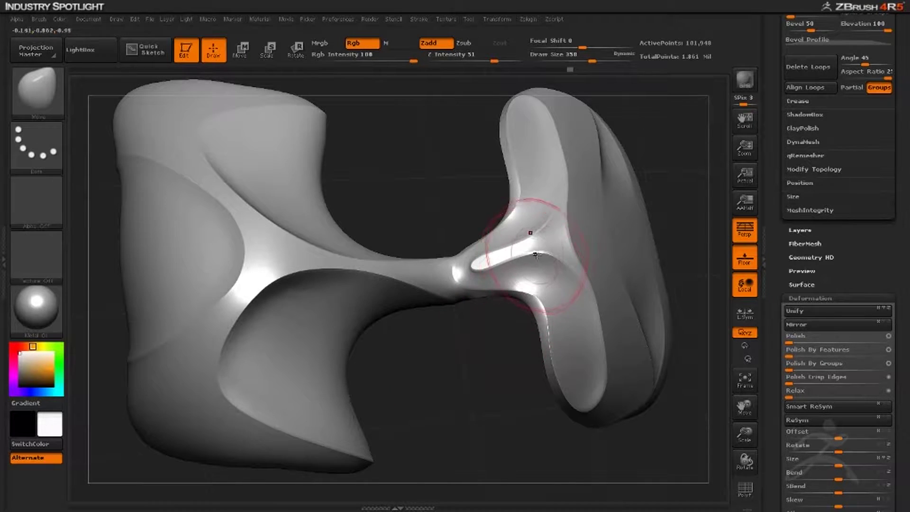
key("space")
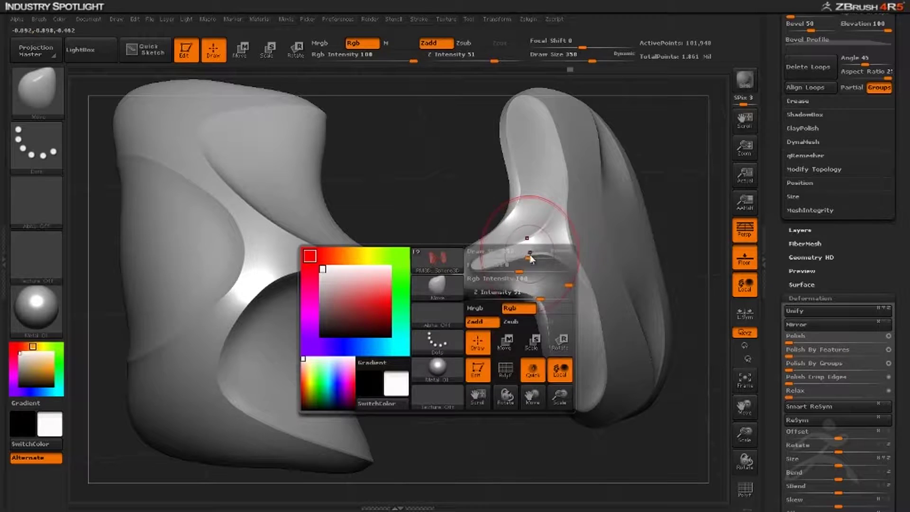
left_click_drag(531, 256, 534, 254)
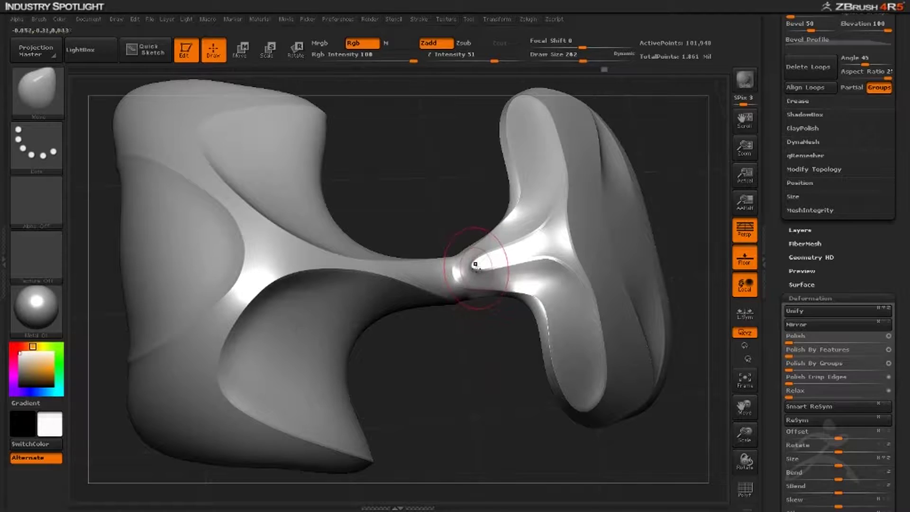
left_click_drag(472, 266, 446, 134)
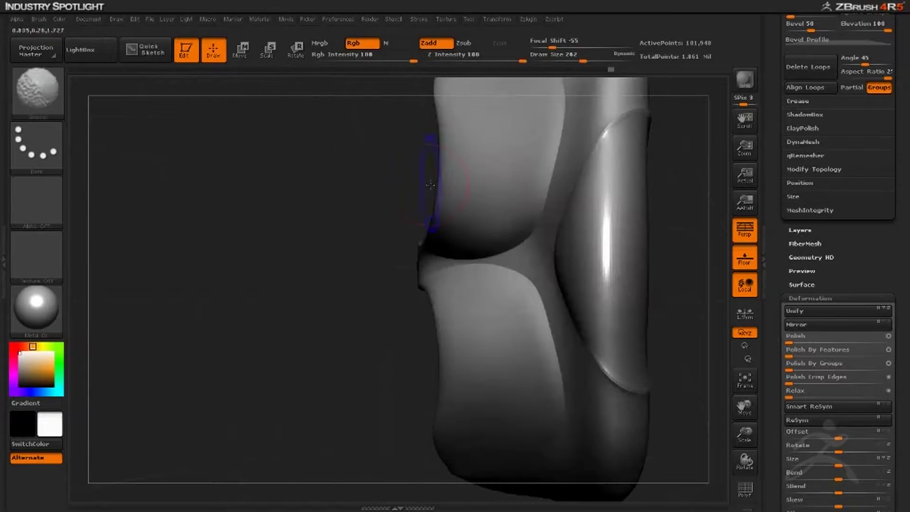
Push back the rounded groove tip at the neck with the Move brush at draw size 83.
key("b")
key("m")
key("v")
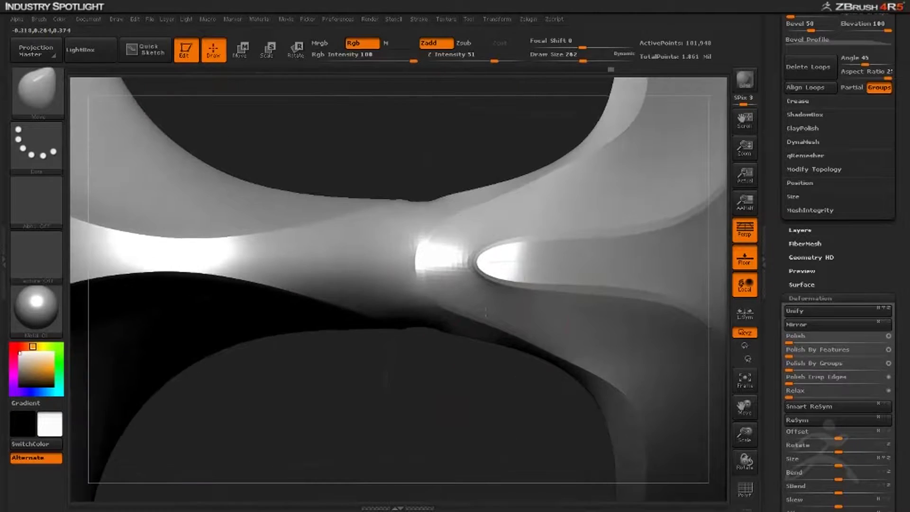
key("space")
left_click_drag(473, 260, 456, 267)
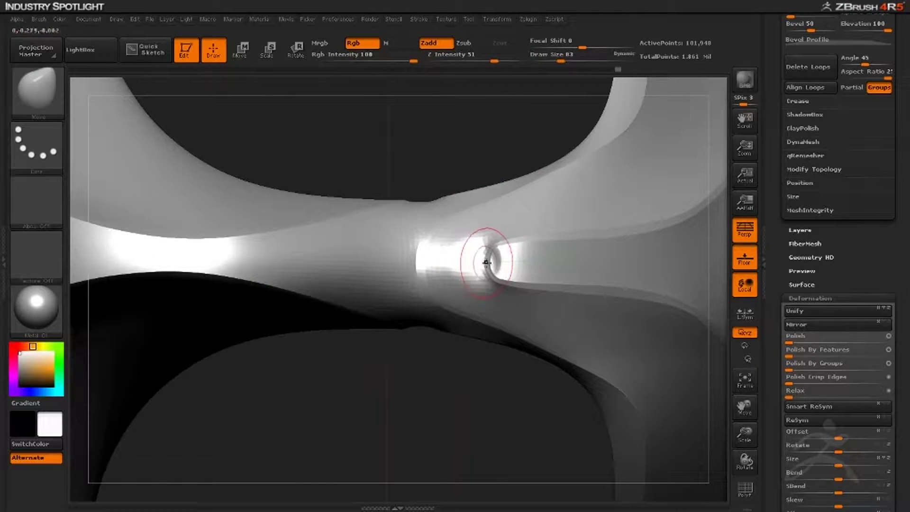
Smooth the groove tip at the neck and refine the mesh with a slight Polish By Groups.
mouse_move(449, 376)
left_mouse_down()
mouse_move(463, 284)
mouse_move(459, 339)
mouse_move(491, 280)
left_mouse_up()
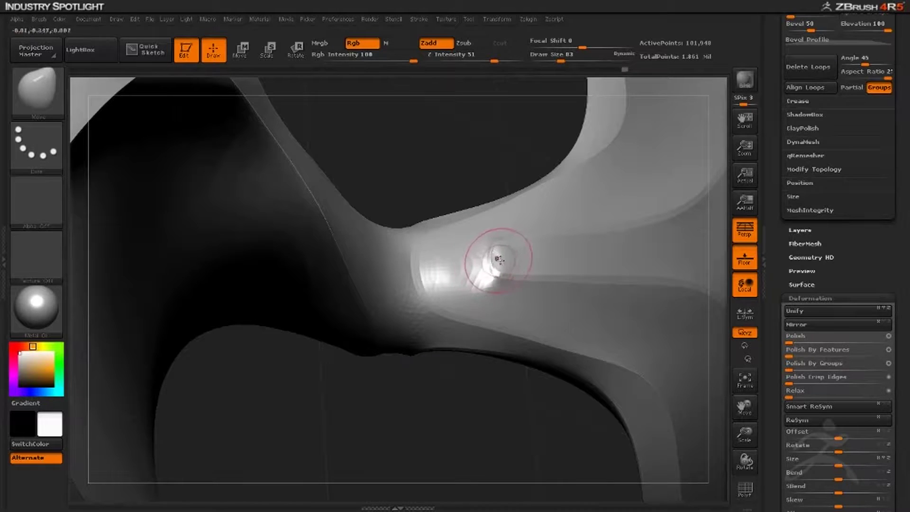
key("shift")
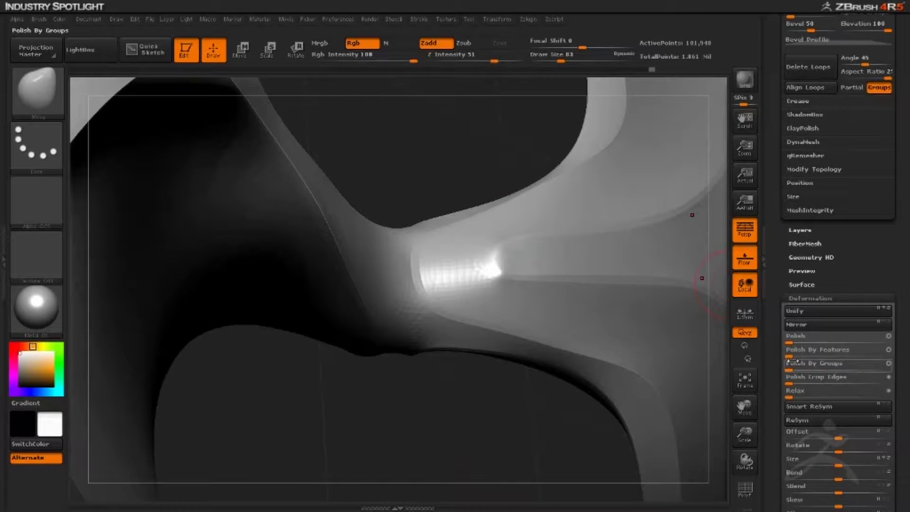
left_click_drag(789, 369, 800, 367)
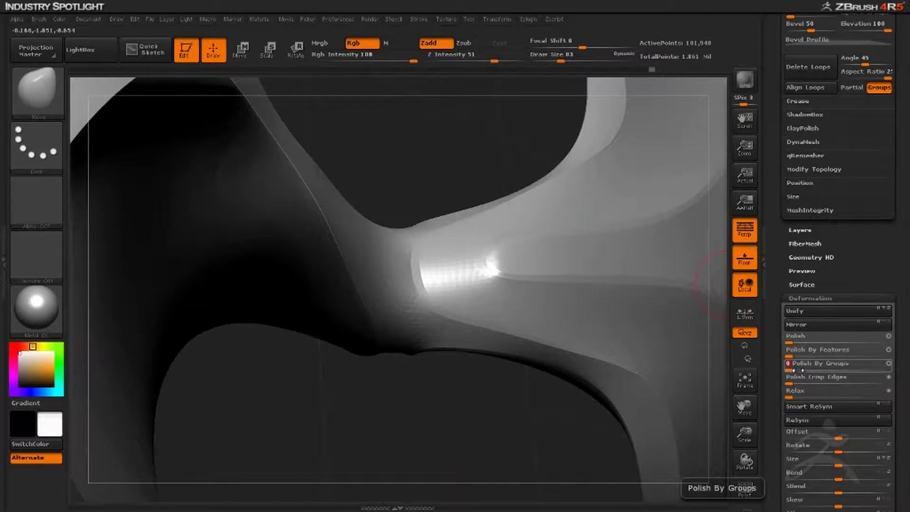
left_click_drag(477, 154, 603, 200)
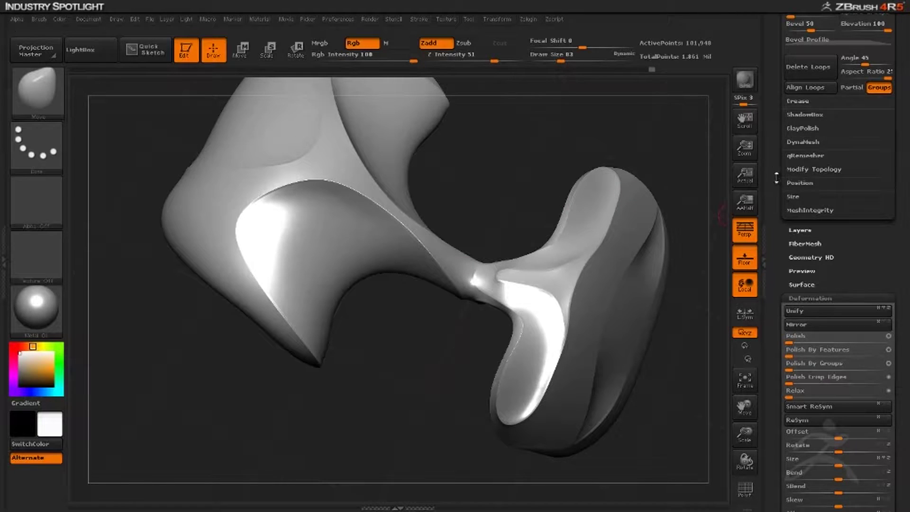
Isolate the polygroup of the large concave side panels on the block-shaped end of the model.
scroll(795, 182, "up", 10)
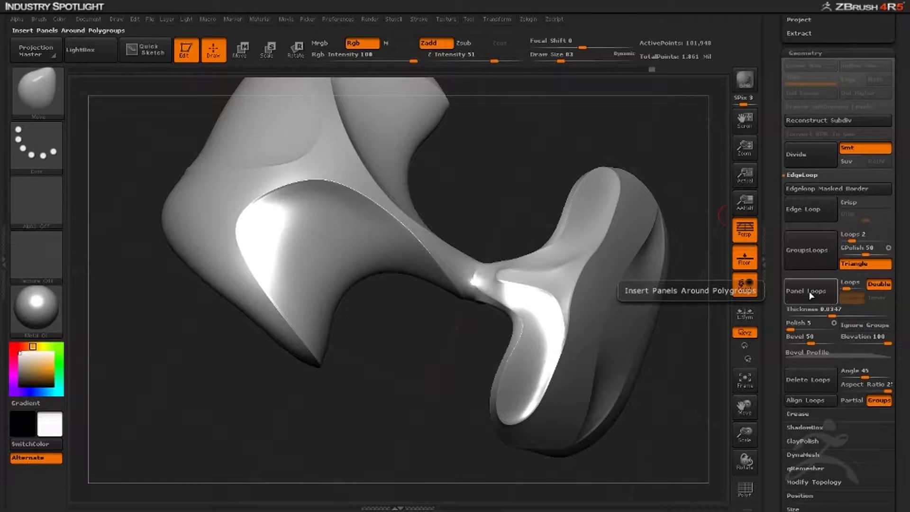
left_click_drag(776, 285, 778, 281)
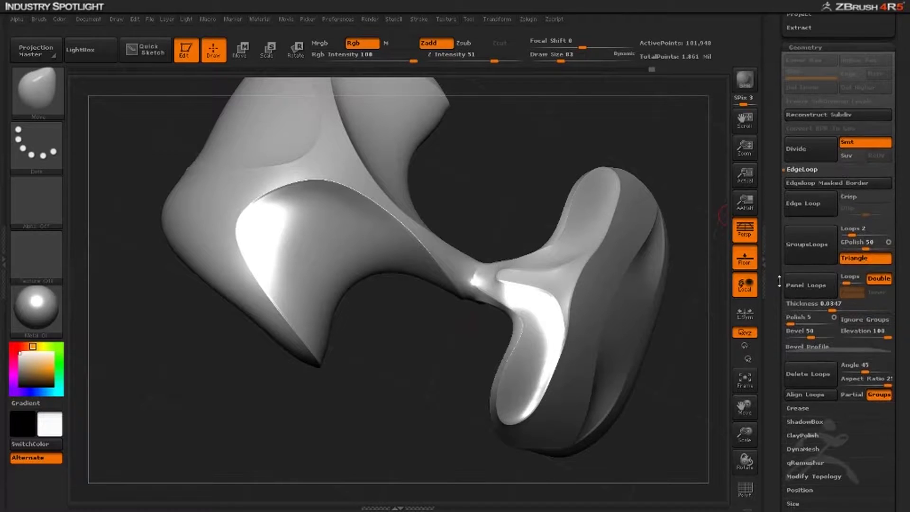
key("ctrl+shift")
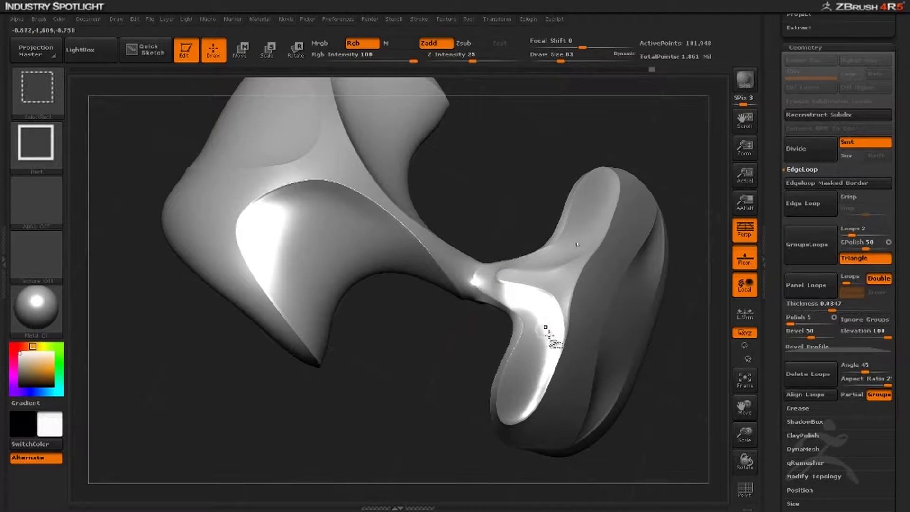
mouse_move(441, 352)
left_mouse_down()
mouse_move(408, 323)
mouse_move(386, 318)
left_mouse_up()
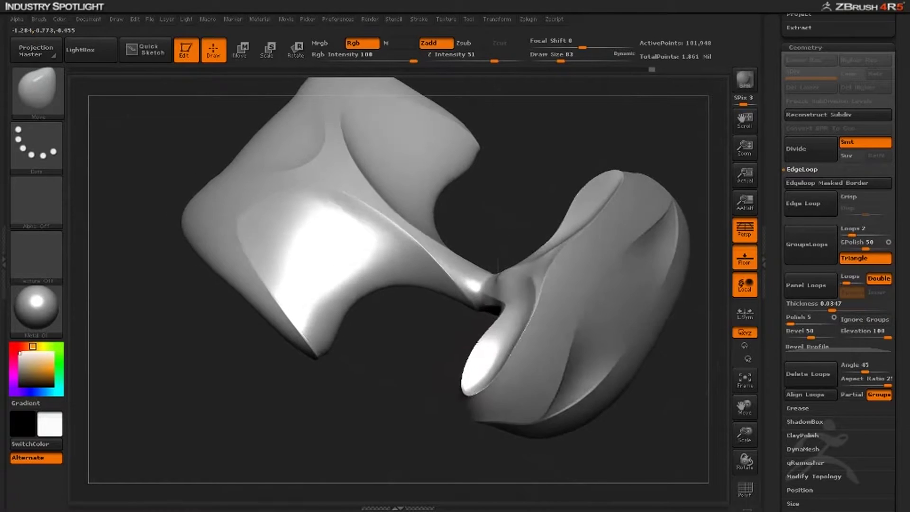
left_click_drag(496, 265, 416, 262)
left_click(417, 263, "ctrl+shift")
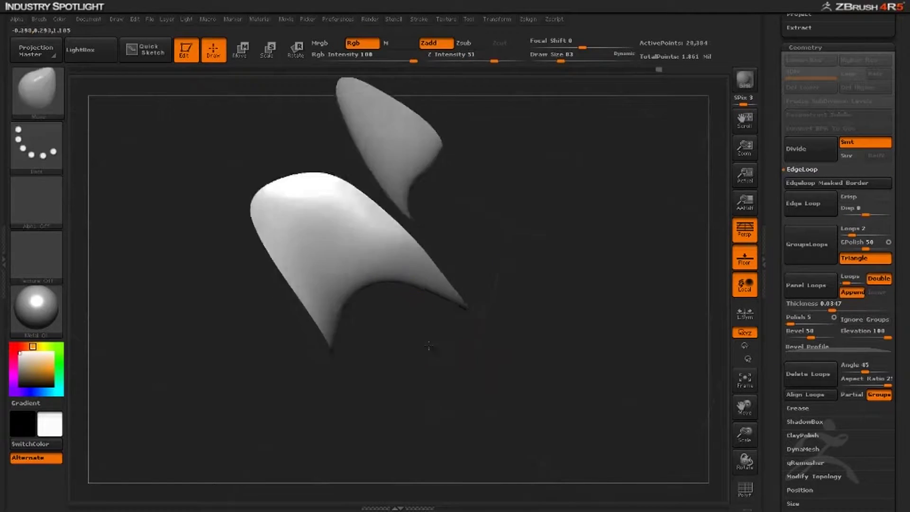
Generate double-sided Panel Loops on the isolated side panels.
left_click_drag(428, 346, 412, 351)
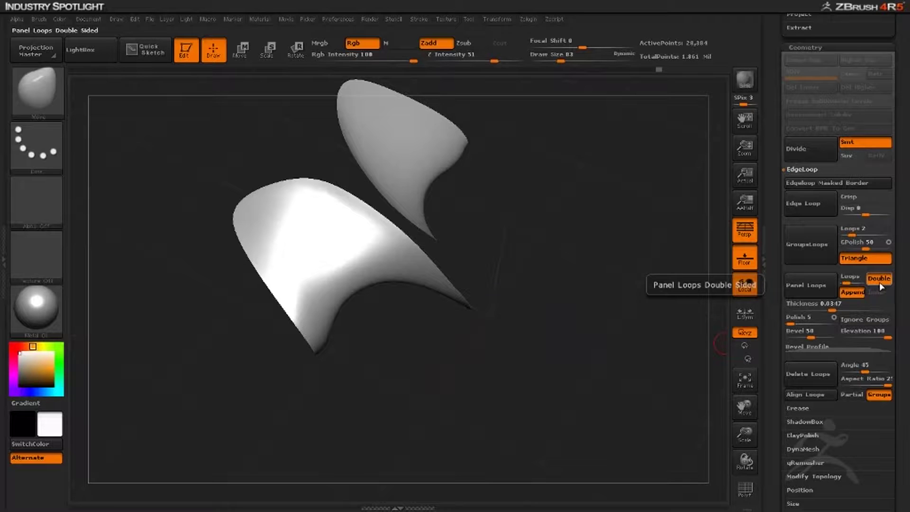
left_click_drag(517, 390, 480, 343)
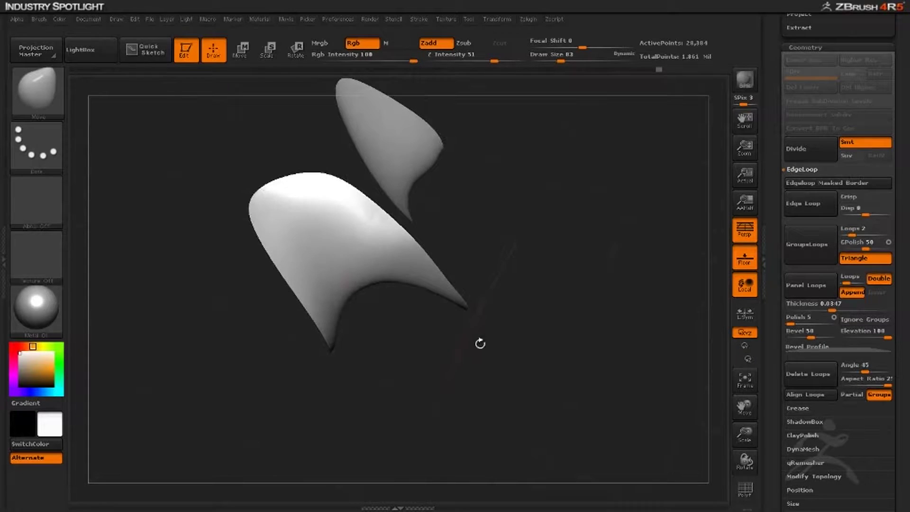
left_click_drag(459, 389, 493, 347)
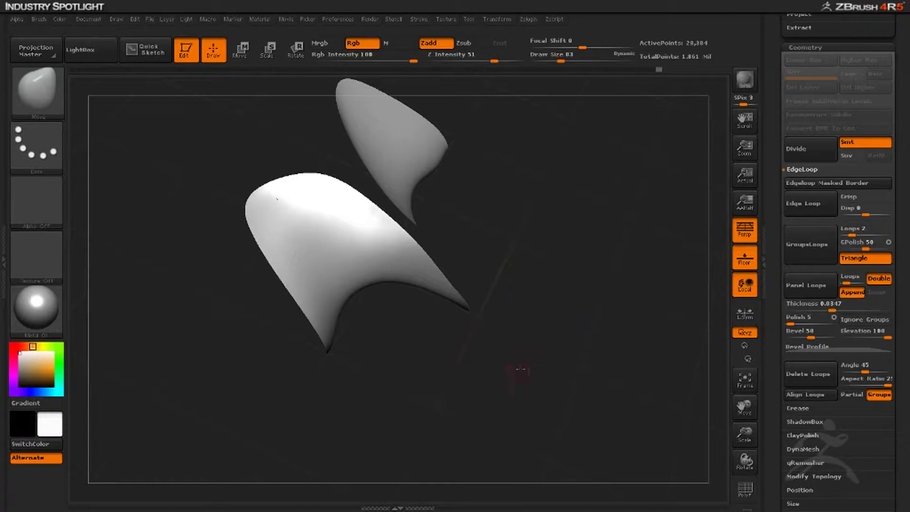
left_click_drag(518, 371, 488, 328)
left_click_drag(425, 300, 478, 379)
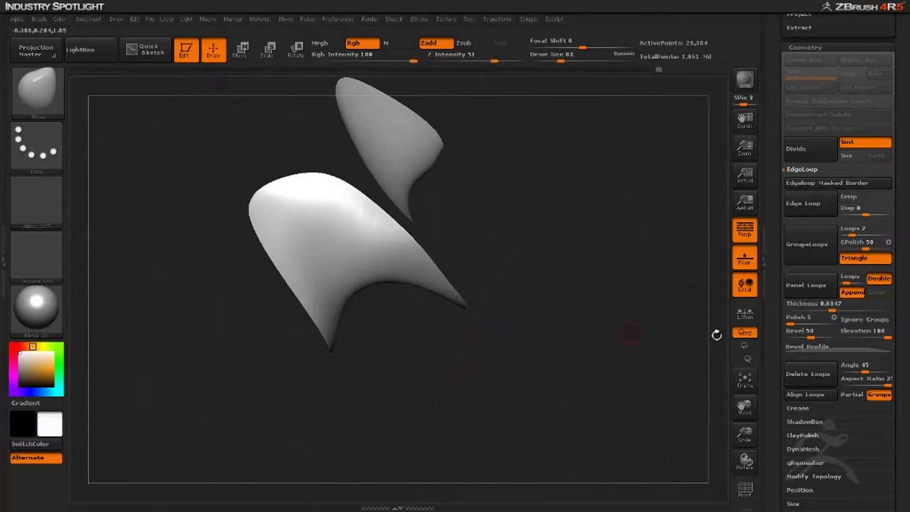
left_click(804, 285)
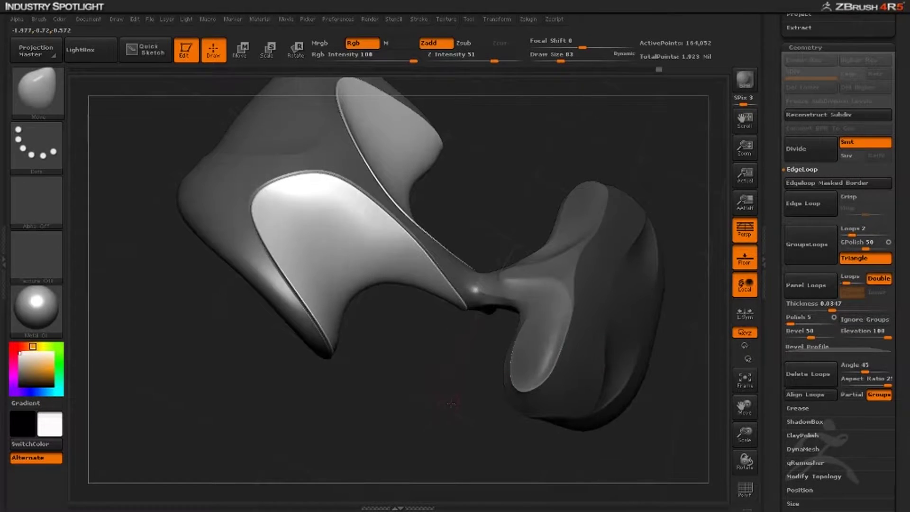
Reshape the new side panel beside the neck with the Move brush at draw size 460.
left_click_drag(450, 403, 390, 247)
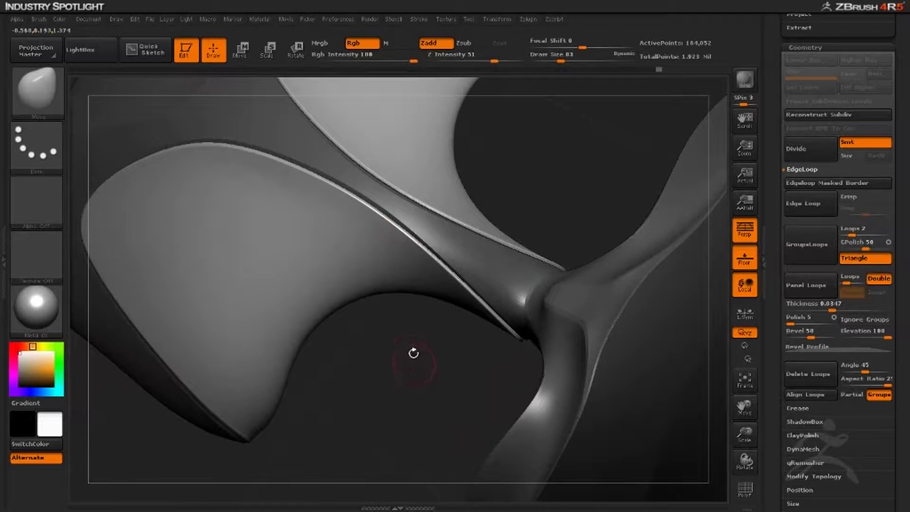
key("space")
left_click_drag(361, 214, 401, 217)
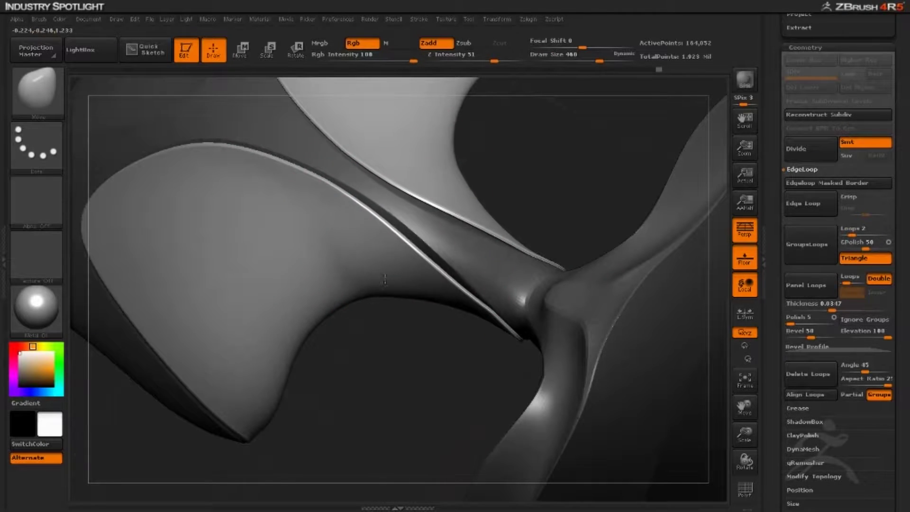
mouse_move(403, 335)
left_mouse_down()
mouse_move(427, 325)
mouse_move(392, 378)
mouse_move(407, 356)
mouse_move(371, 311)
mouse_move(374, 259)
left_mouse_up()
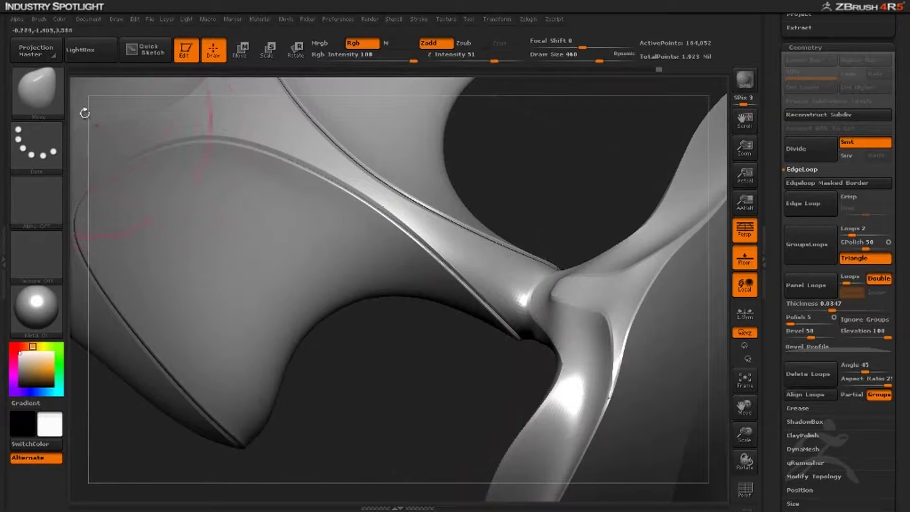
Check the Move brush's Mask By Polygroups setting in its auto masking options.
left_click(59, 20)
mouse_move(41, 21)
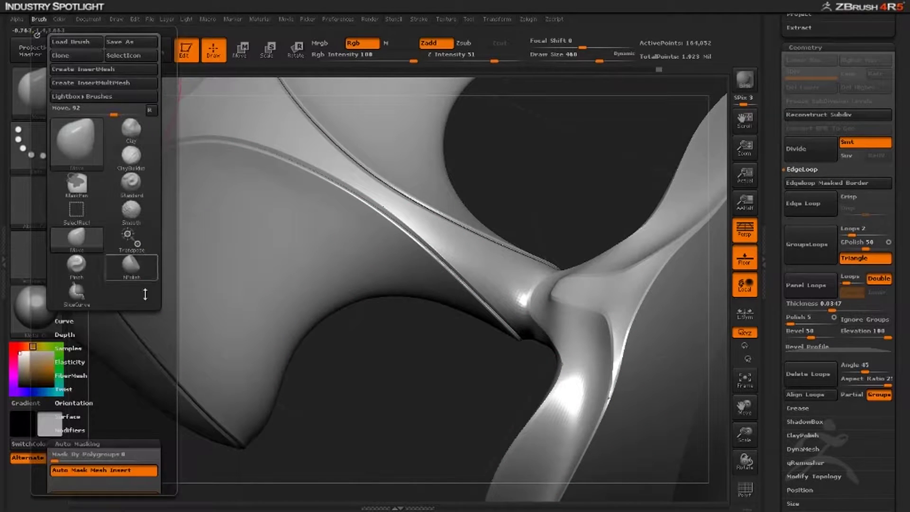
left_click_drag(167, 388, 166, 269)
Set the Move brush's draw size to 437 and quick-save the project.
key("space")
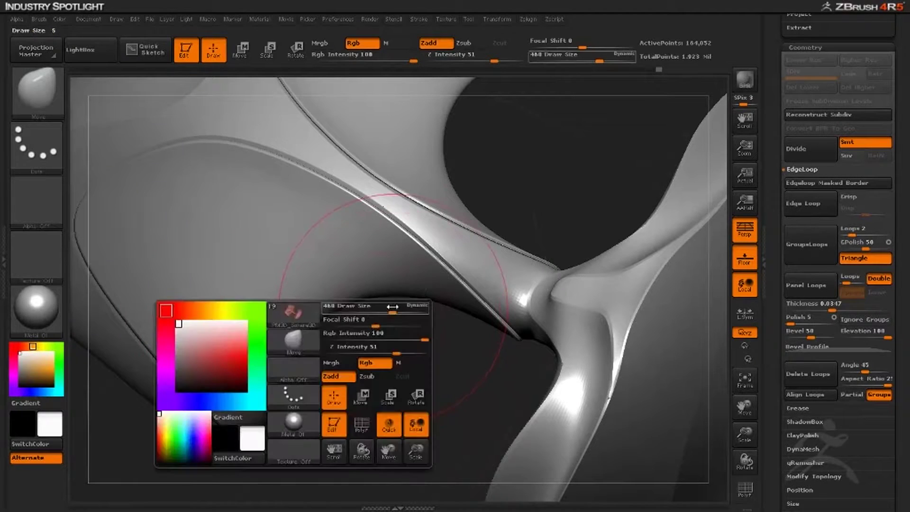
left_click_drag(394, 310, 392, 312)
left_click_drag(406, 358, 439, 301)
key("ctrl+s")
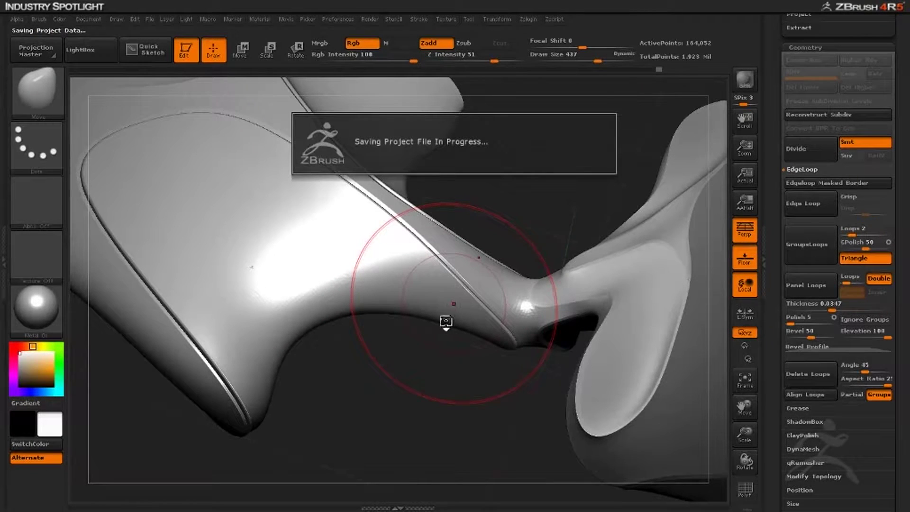
Adjust the side panels' edges along the neck with the Move brush to shape the gap to the body.
key("space")
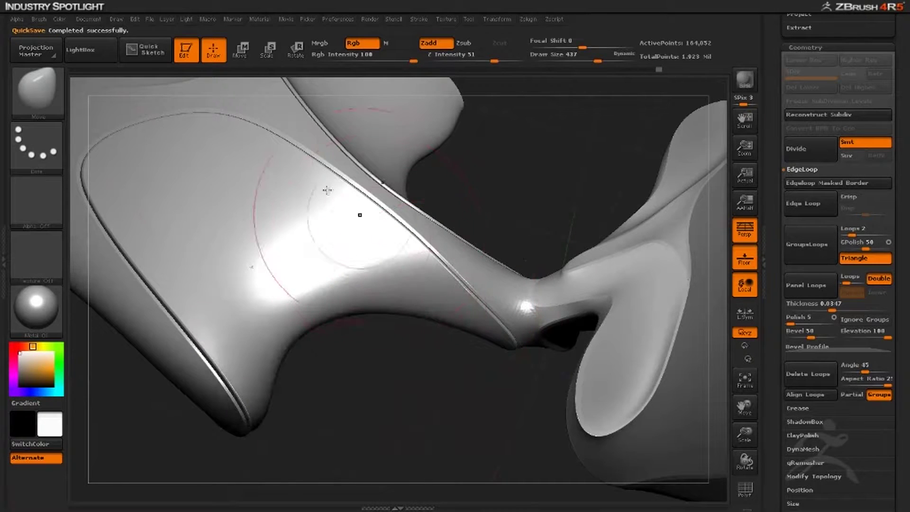
mouse_move(439, 404)
left_mouse_down()
mouse_move(436, 325)
mouse_move(451, 299)
mouse_move(454, 315)
left_mouse_up()
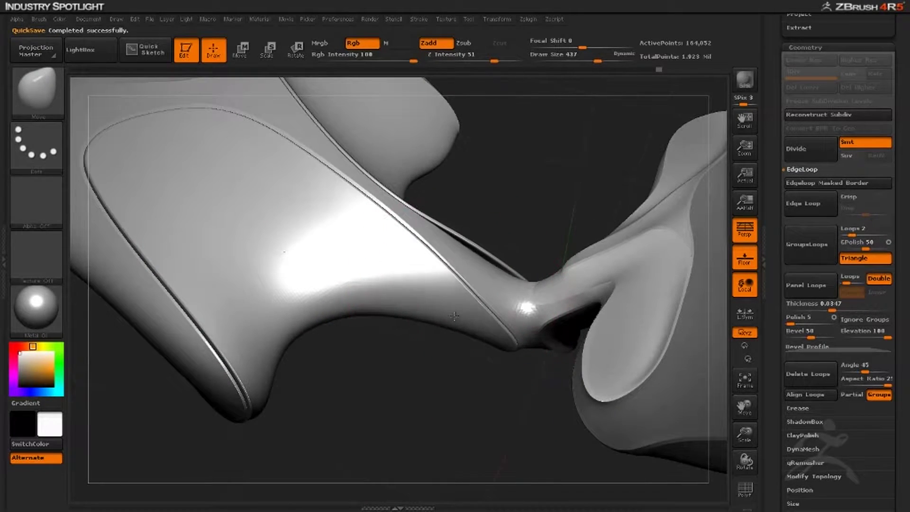
mouse_move(454, 352)
left_mouse_down()
mouse_move(371, 394)
mouse_move(416, 375)
mouse_move(410, 361)
mouse_move(396, 377)
mouse_move(374, 377)
left_mouse_up()
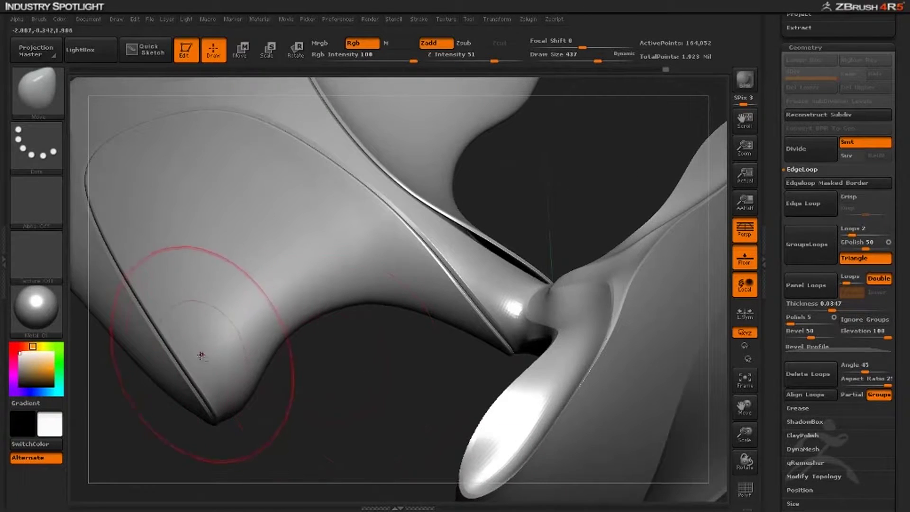
Reshape the side panel's lower tip and its narrow end at the neck with the Move brush at draw size 437.
left_click_drag(193, 352, 213, 350)
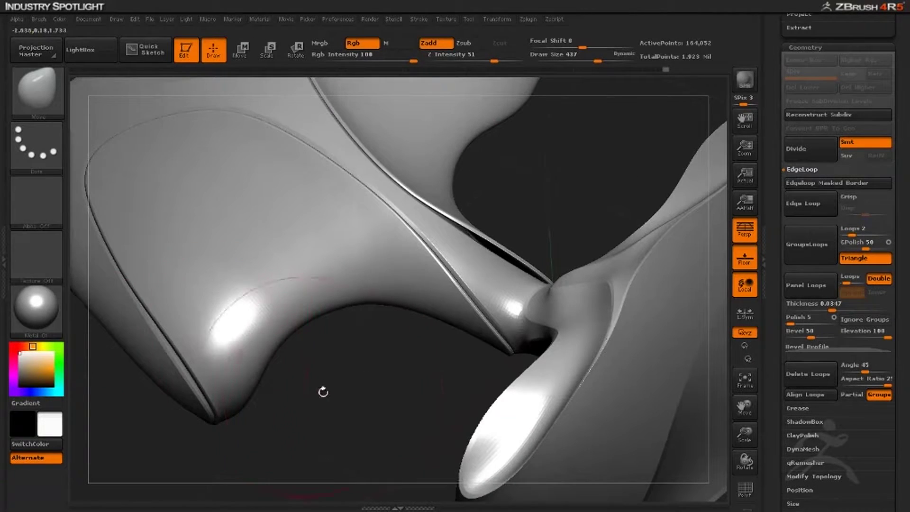
left_click_drag(323, 392, 354, 355)
left_click_drag(304, 418, 222, 420)
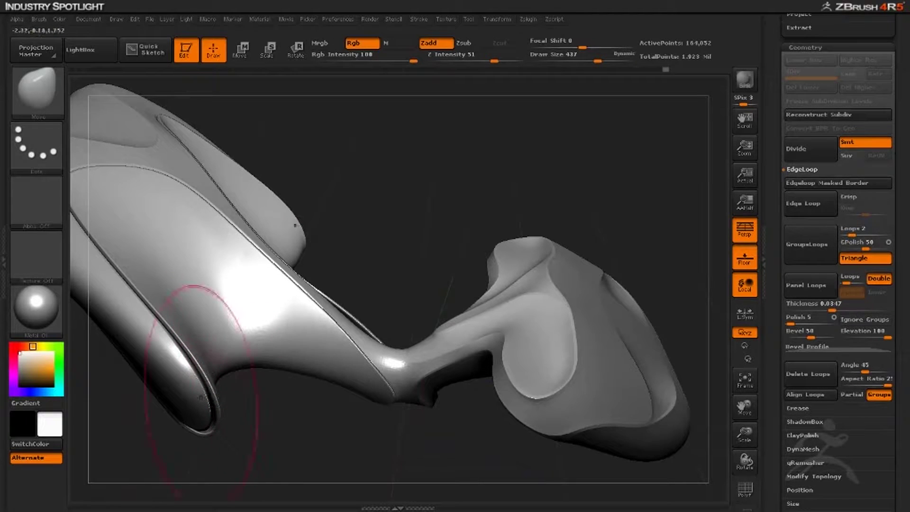
mouse_move(174, 426)
left_mouse_down()
mouse_move(255, 469)
mouse_move(299, 479)
mouse_move(296, 414)
mouse_move(345, 427)
mouse_move(338, 446)
mouse_move(360, 439)
left_mouse_up()
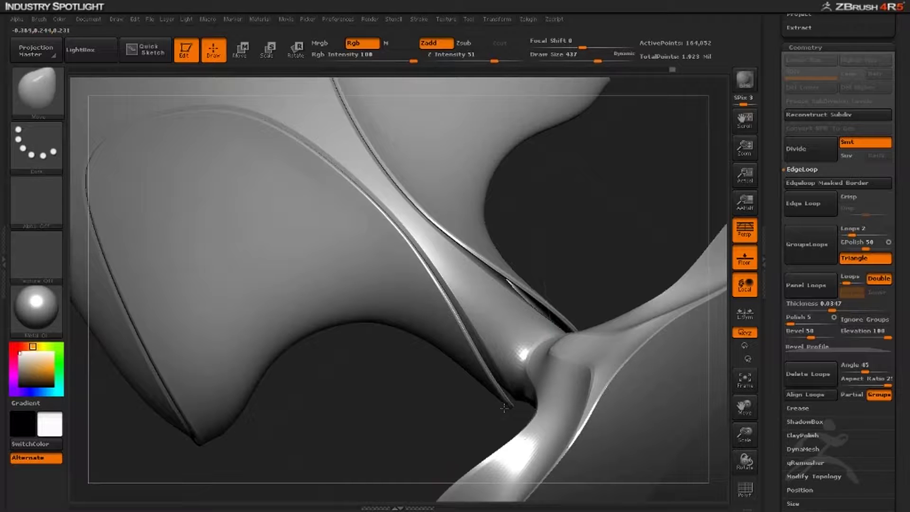
left_click_drag(462, 412, 438, 347)
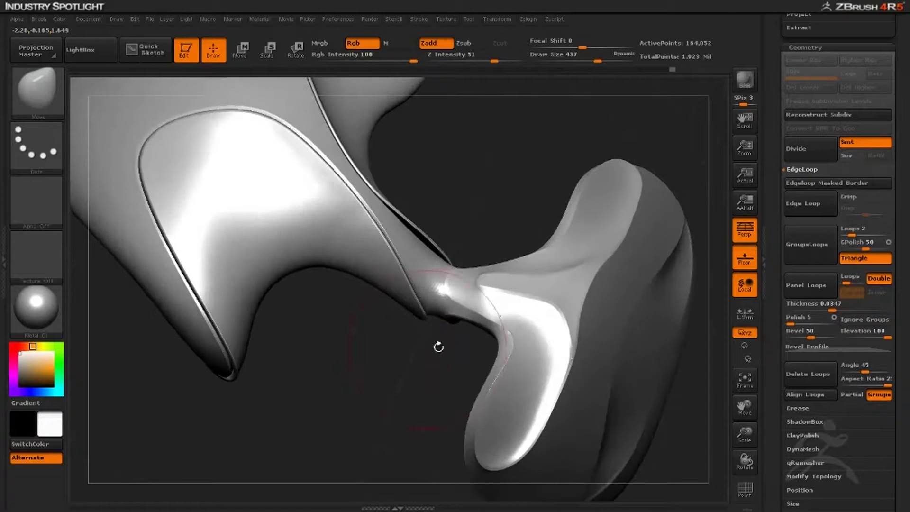
Isolate the front piece's V-shaped polygroup and turn it into a panel using Panel Loops with a thickness of 0.0347.
key("ctrl+shift")
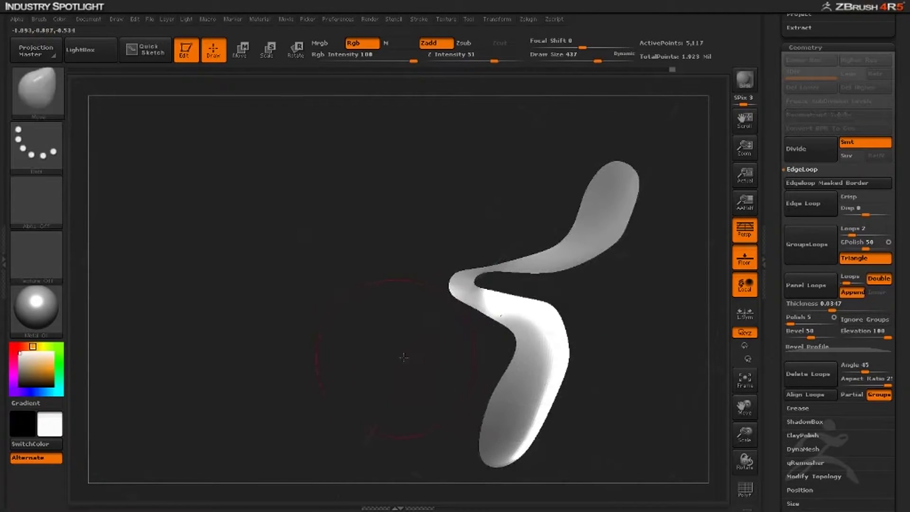
left_click_drag(402, 358, 405, 355)
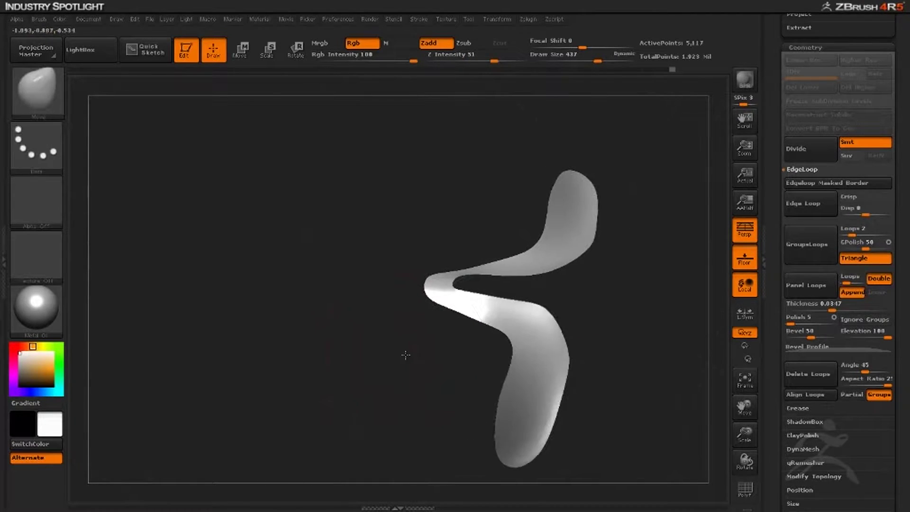
left_click(805, 285)
mouse_move(430, 368)
left_mouse_down()
mouse_move(374, 365)
mouse_move(338, 378)
mouse_move(331, 370)
mouse_move(350, 341)
mouse_move(332, 360)
mouse_move(442, 358)
left_mouse_up()
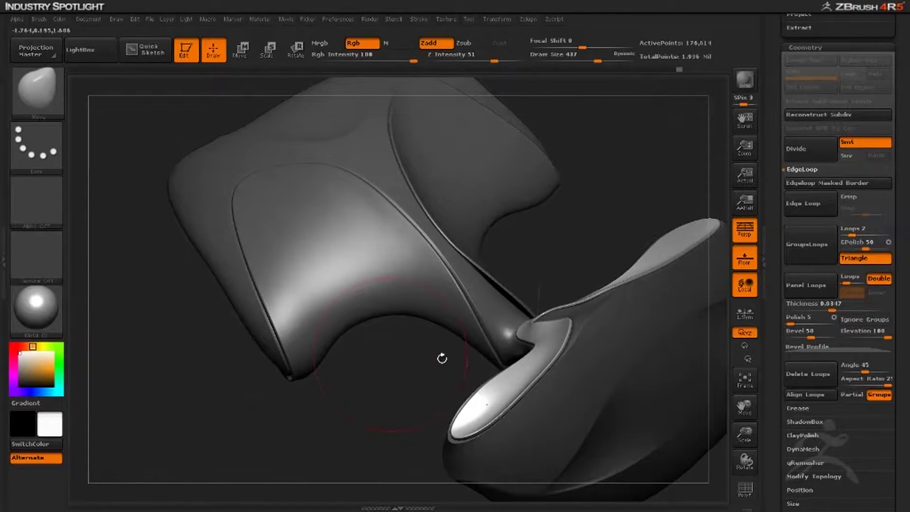
Pull the arms of the V-shaped front panel outward from the surface with the Move brush at draw size 437.
mouse_move(517, 383)
left_mouse_down()
mouse_move(496, 367)
mouse_move(512, 385)
left_mouse_up()
left_click_drag(385, 394, 437, 430)
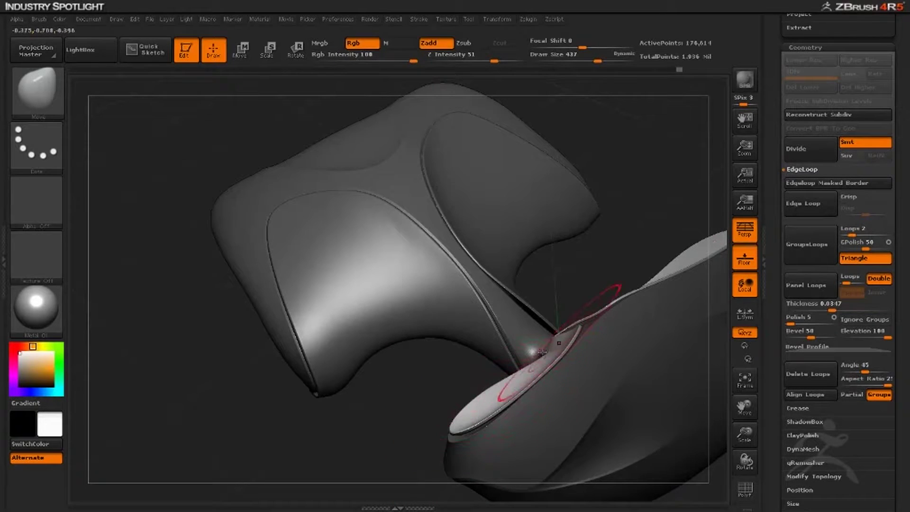
left_click_drag(468, 397, 445, 375)
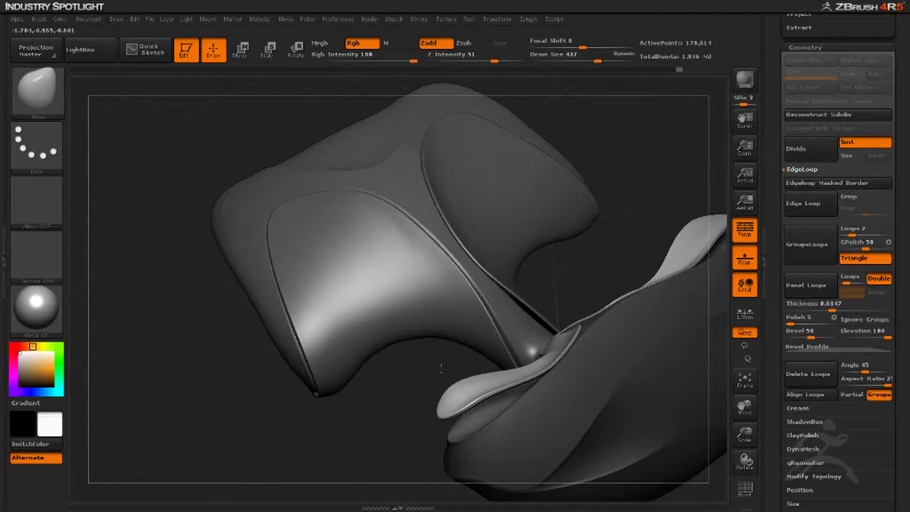
left_click_drag(403, 418, 366, 420)
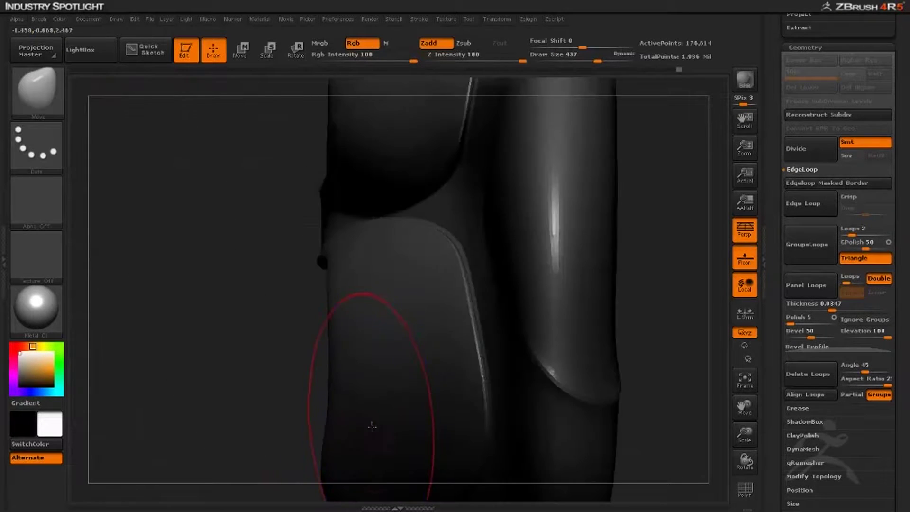
left_click_drag(232, 365, 234, 359)
left_click_drag(357, 376, 366, 318)
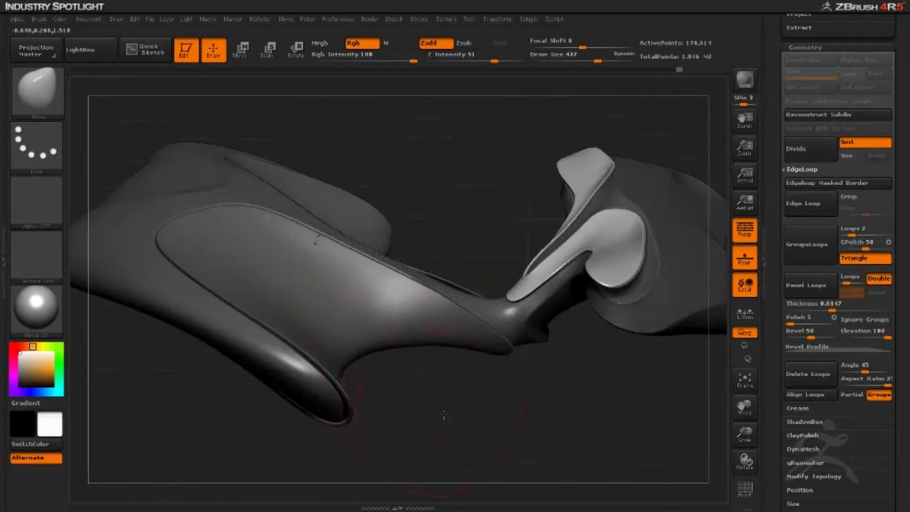
Raise the V-shaped panel's rounded ends with the Move brush and smooth the form with Polish By Groups.
mouse_move(443, 415)
left_mouse_down()
mouse_move(470, 419)
mouse_move(455, 403)
mouse_move(460, 385)
left_mouse_up()
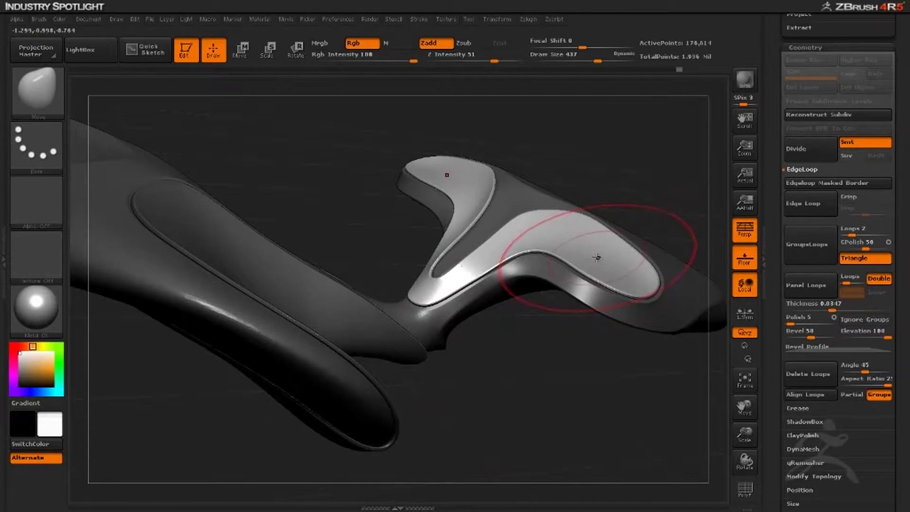
mouse_move(589, 250)
left_mouse_down()
mouse_move(613, 263)
mouse_move(601, 254)
left_mouse_up()
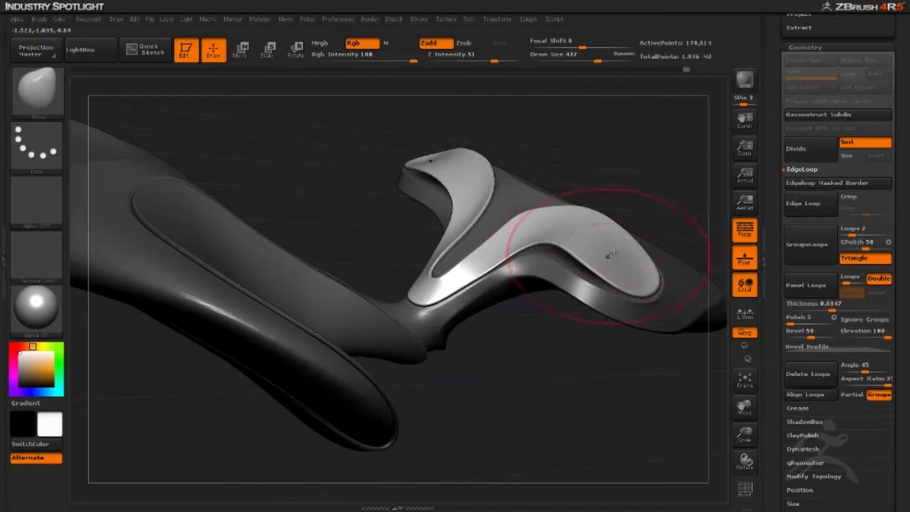
scroll(778, 330, "down", 6)
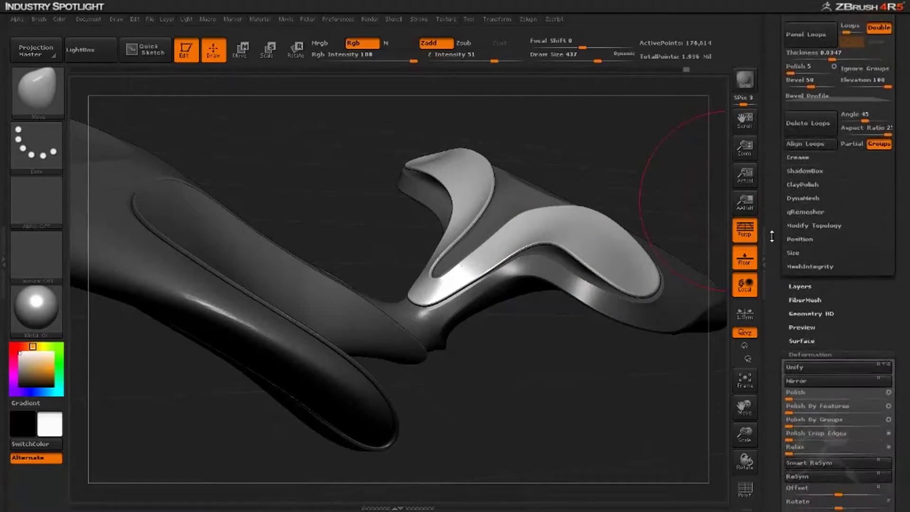
left_click_drag(794, 399, 807, 399)
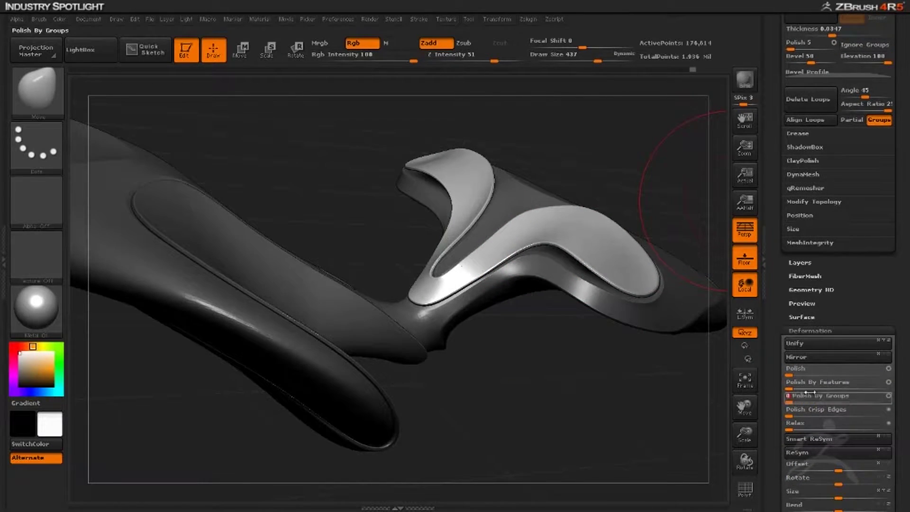
Adjust the curve of the V-shaped panel's arms from several angles with the Move brush at draw size 437.
mouse_move(573, 414)
left_mouse_down()
mouse_move(590, 416)
mouse_move(570, 427)
mouse_move(538, 397)
mouse_move(569, 412)
left_mouse_up()
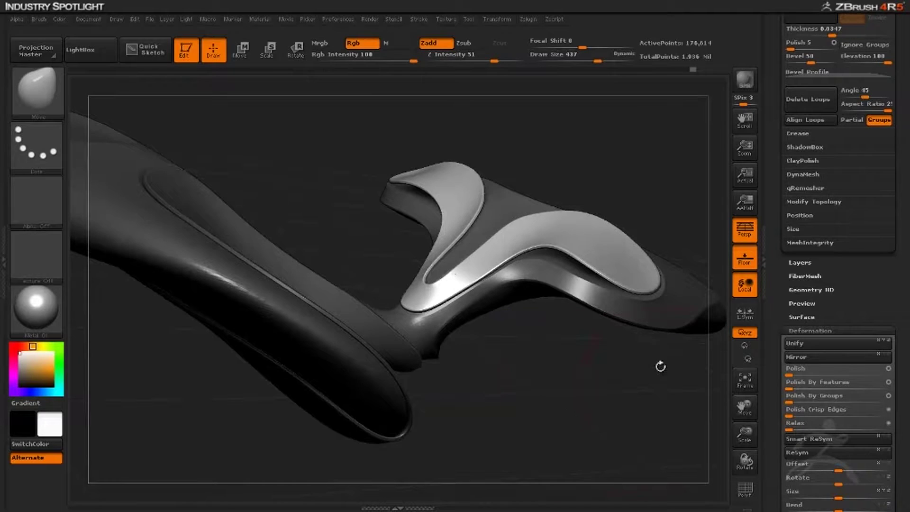
mouse_move(557, 371)
left_mouse_down()
mouse_move(649, 379)
mouse_move(536, 394)
mouse_move(526, 386)
left_mouse_up()
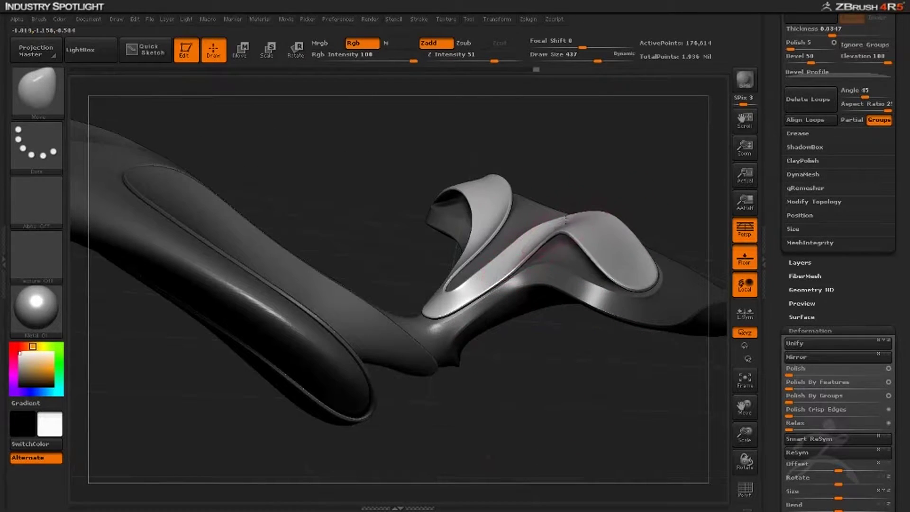
left_click_drag(556, 326, 534, 324)
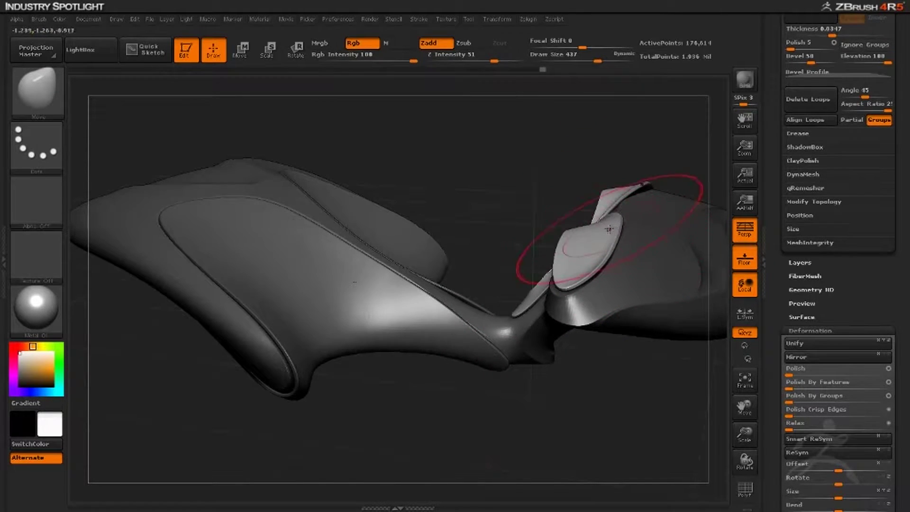
left_click_drag(564, 229, 455, 289)
Set the draw size to 379 and narrow the V-shaped panel's arms with the Move brush.
key("space")
left_click_drag(554, 226, 548, 221)
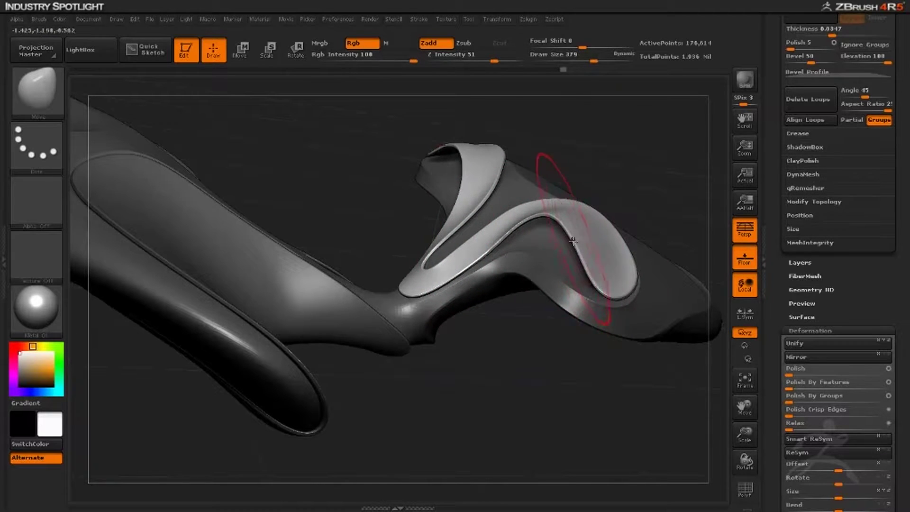
left_click_drag(528, 349, 389, 239)
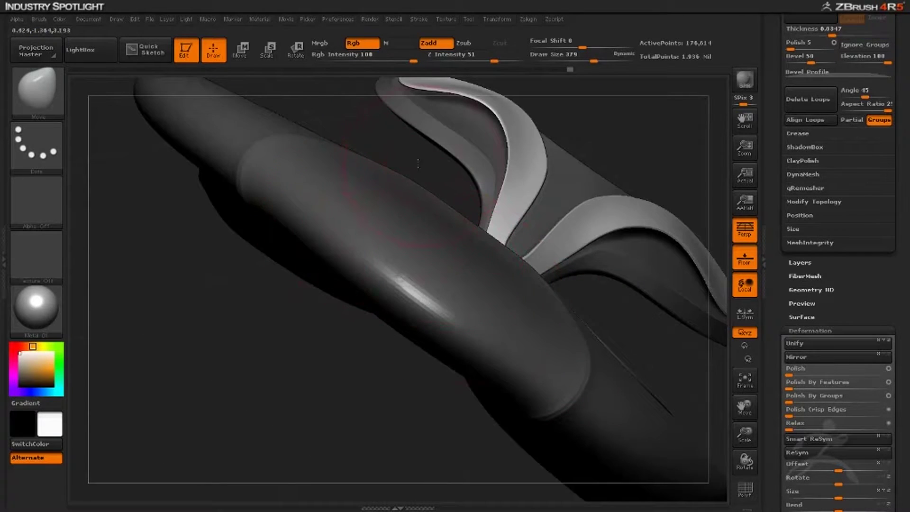
mouse_move(417, 163)
left_mouse_down()
mouse_move(368, 136)
mouse_move(473, 179)
mouse_move(397, 218)
mouse_move(520, 224)
left_mouse_up()
Set the draw size to 192 and refine the inner edges where the V-shaped panel's arms meet.
key("space")
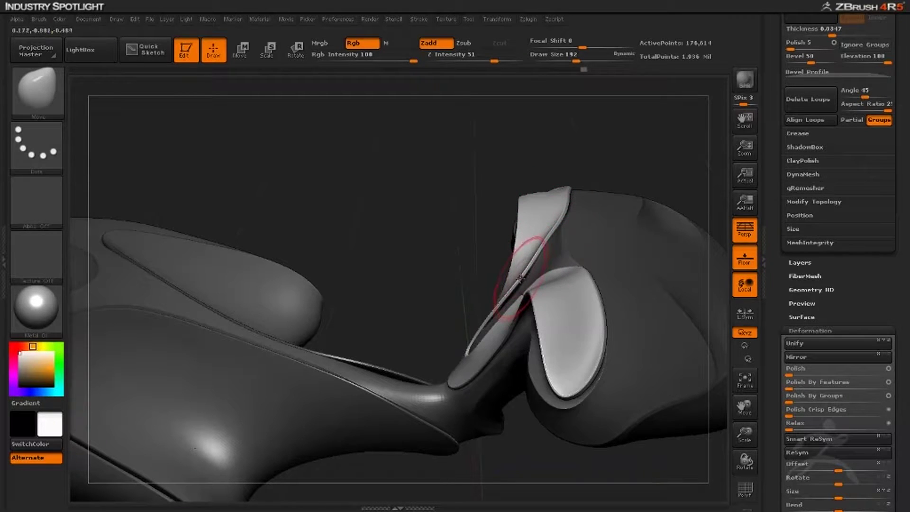
left_click_drag(453, 262, 491, 300)
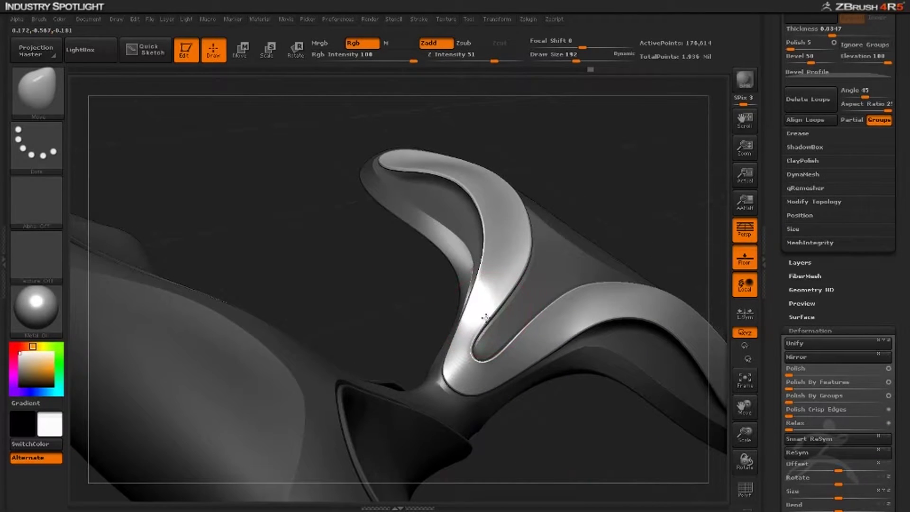
mouse_move(396, 247)
left_mouse_down()
mouse_move(412, 244)
mouse_move(425, 283)
mouse_move(549, 193)
left_mouse_up()
Step back through the undo history to before the V-shaped front panel was created.
mouse_move(431, 183)
left_mouse_down()
mouse_move(591, 77)
mouse_move(501, 69)
mouse_move(516, 69)
left_mouse_up()
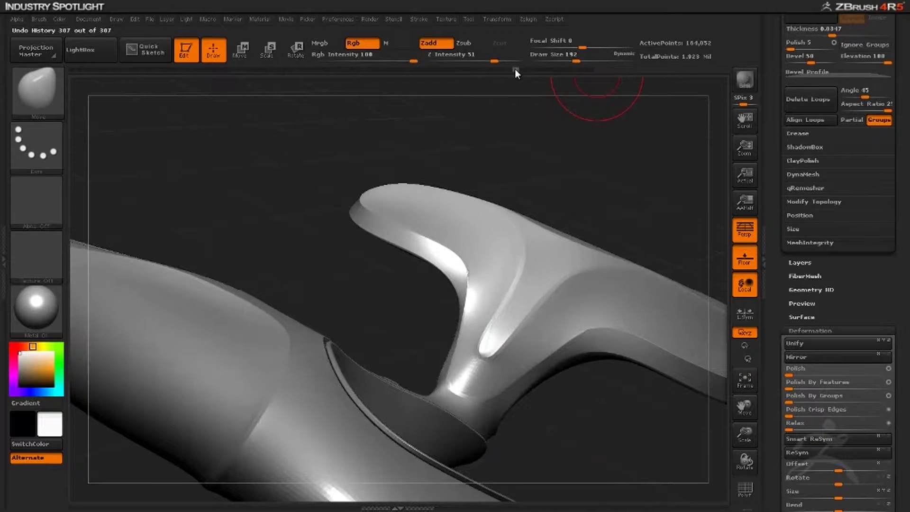
left_click_drag(507, 146, 367, 172)
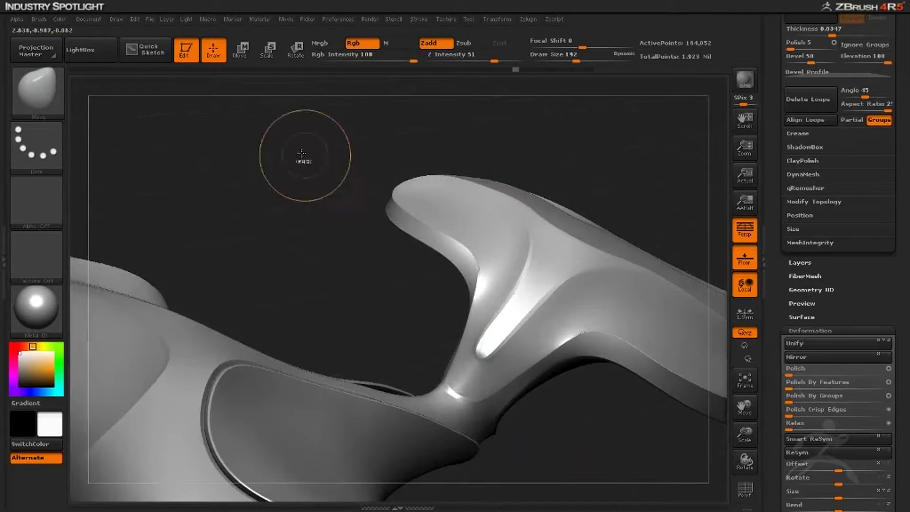
Mask everything except the front piece's V-shaped polygroup and show the whole model.
left_click(582, 303, "ctrl+shift")
left_click(580, 333)
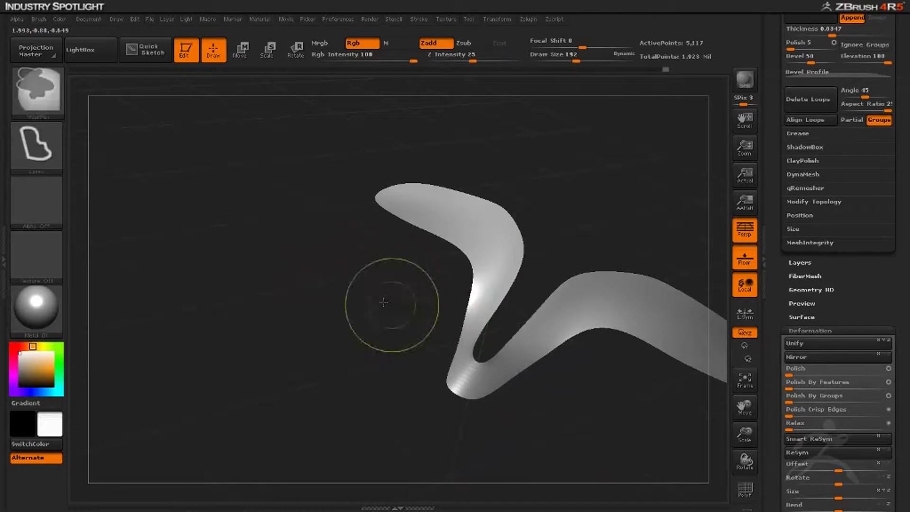
left_click(331, 290, "ctrl+shift")
left_click(317, 263, "ctrl")
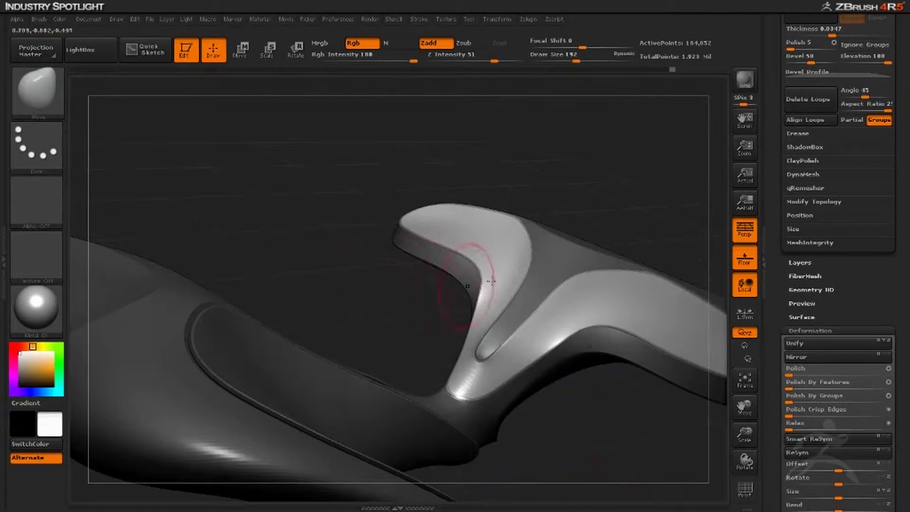
Set the draw size to 365, then reshape the V-shaped polygroup with the Move brush and smooth its wide arm.
key("space")
left_click_drag(541, 263, 558, 263)
left_click_drag(366, 272, 392, 270)
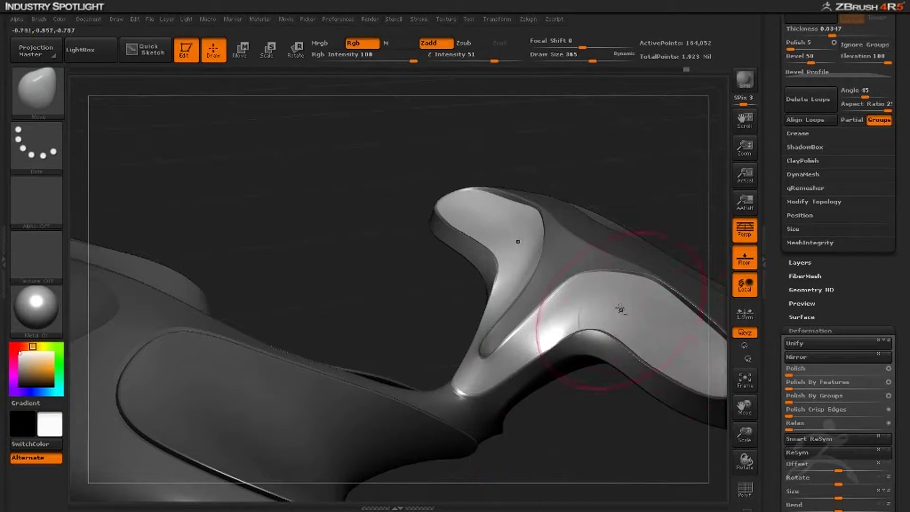
left_click_drag(606, 309, 652, 321, "shift")
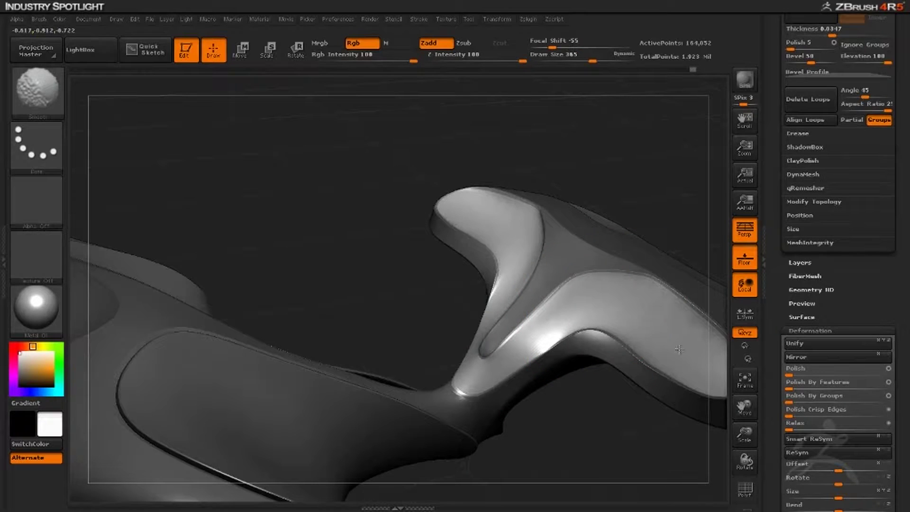
left_click_drag(679, 350, 604, 317, "shift")
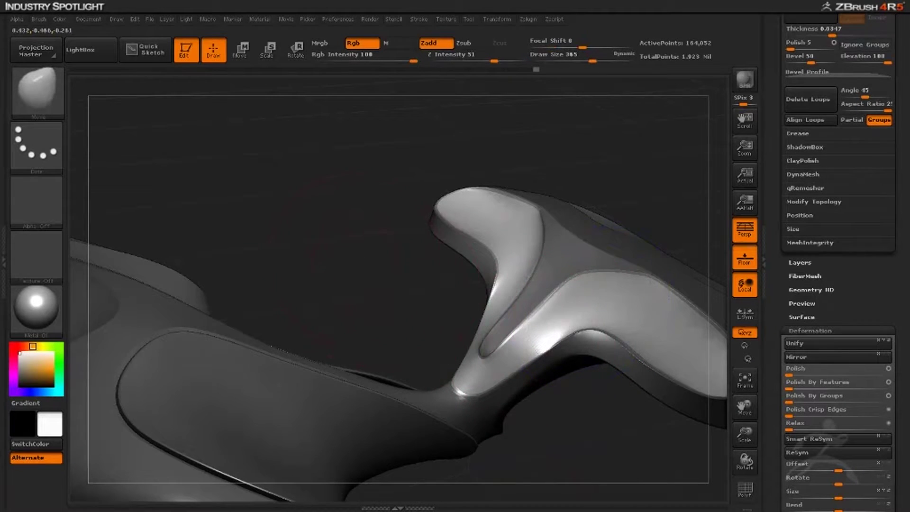
Shape the rounded ends of the V-shaped polygroup's arms with the Move brush and smooth their surface.
left_click_drag(394, 279, 332, 253)
mouse_move(603, 319)
left_mouse_down()
mouse_move(568, 304)
mouse_move(610, 304)
mouse_move(620, 321)
mouse_move(559, 290)
left_mouse_up()
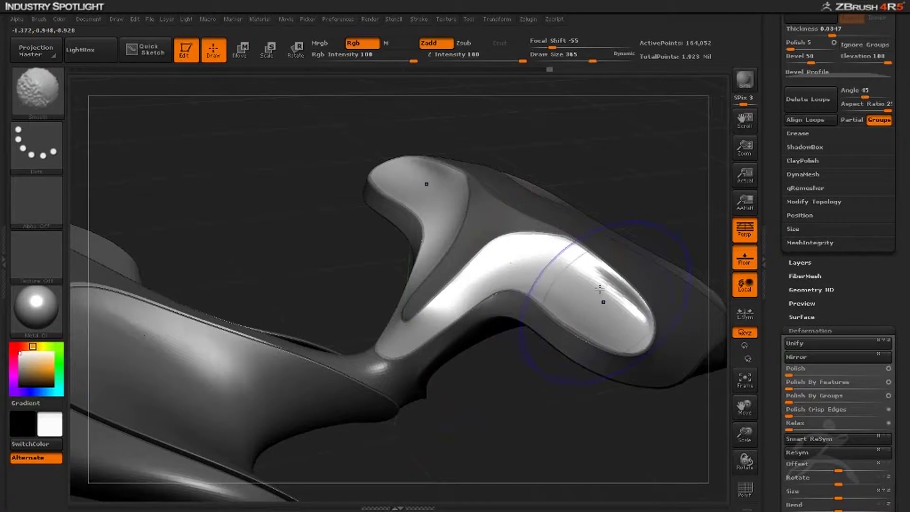
left_click_drag(616, 303, 583, 280, "shift")
mouse_move(535, 410)
left_mouse_down()
mouse_move(497, 400)
mouse_move(533, 413)
mouse_move(538, 427)
mouse_move(528, 427)
left_mouse_up()
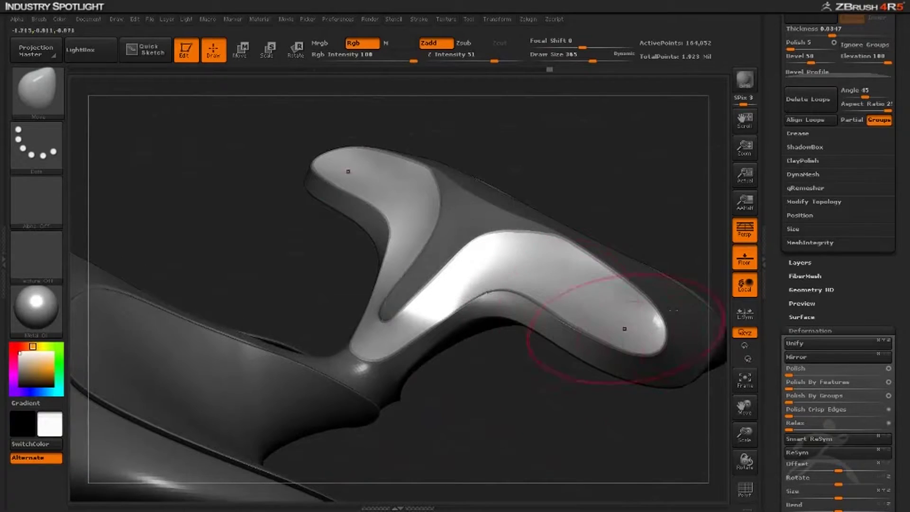
Isolate the reshaped V-shaped polygroup and create a separate panel from it using Panel Loops with thickness 0.0347.
left_click(558, 285, "ctrl+shift")
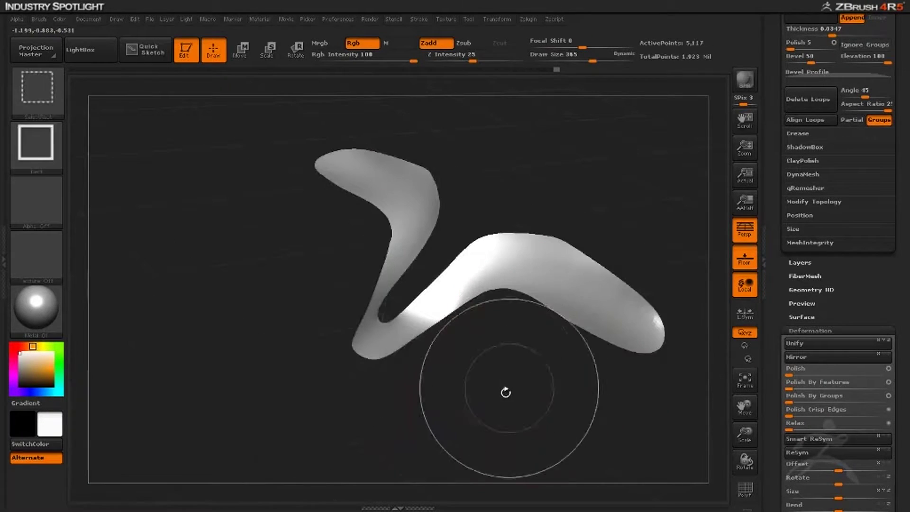
left_click_drag(782, 121, 776, 260)
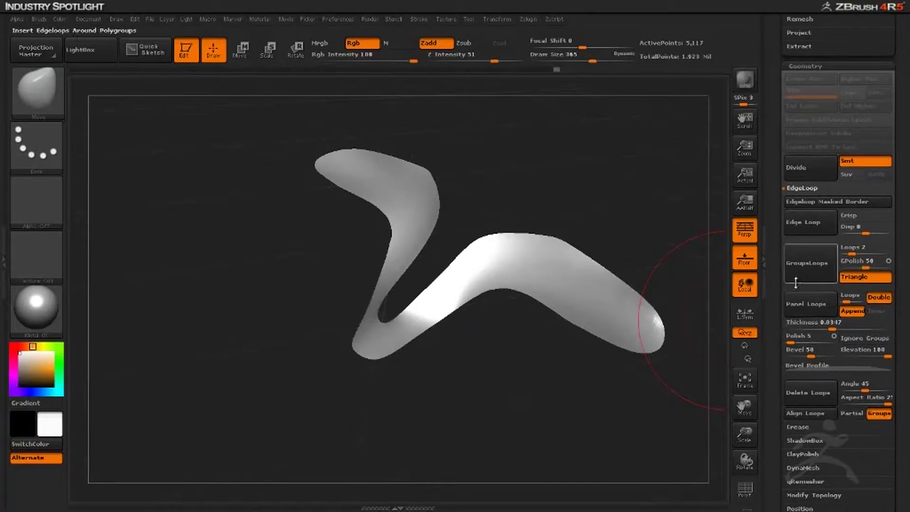
left_click(807, 306)
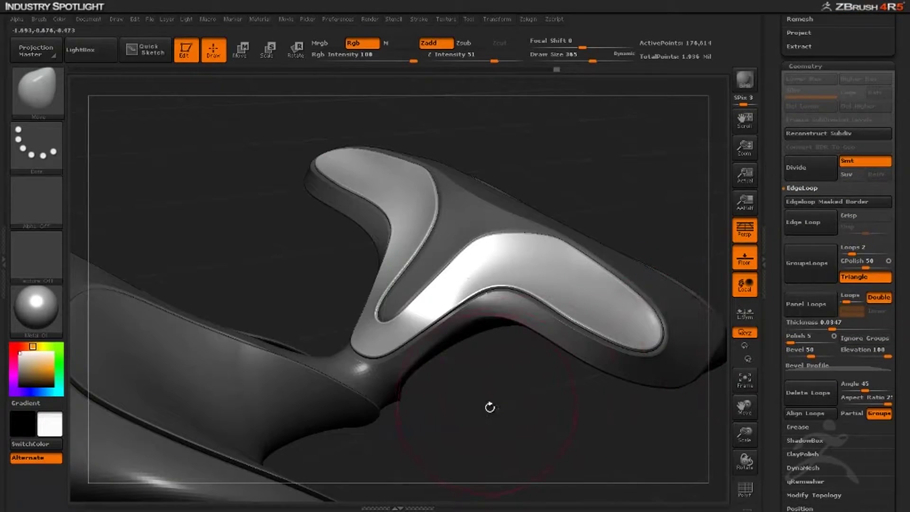
Try to lift the inner edges of the V-shaped panel's arms with the Move brush at draw size 299, and undo it.
left_click_drag(490, 350, 500, 429)
key("space")
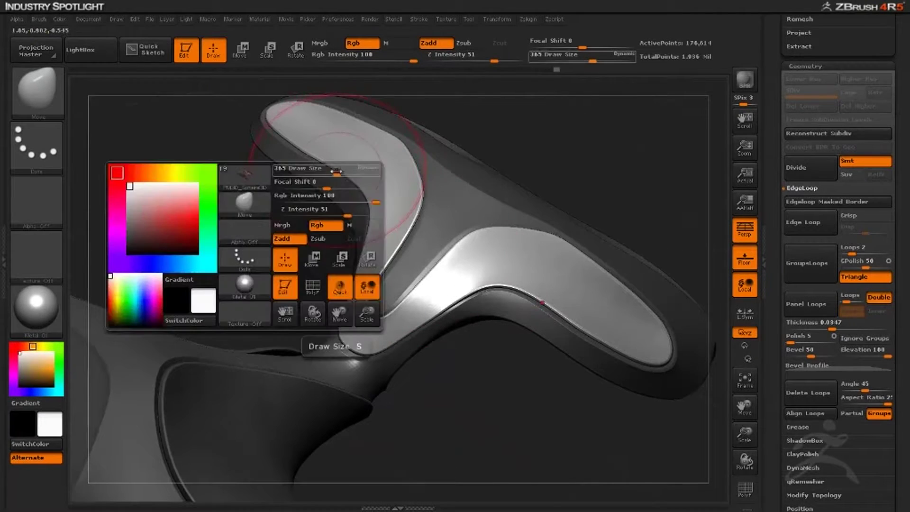
mouse_move(335, 170)
left_mouse_down()
mouse_move(323, 170)
mouse_move(334, 171)
left_mouse_up()
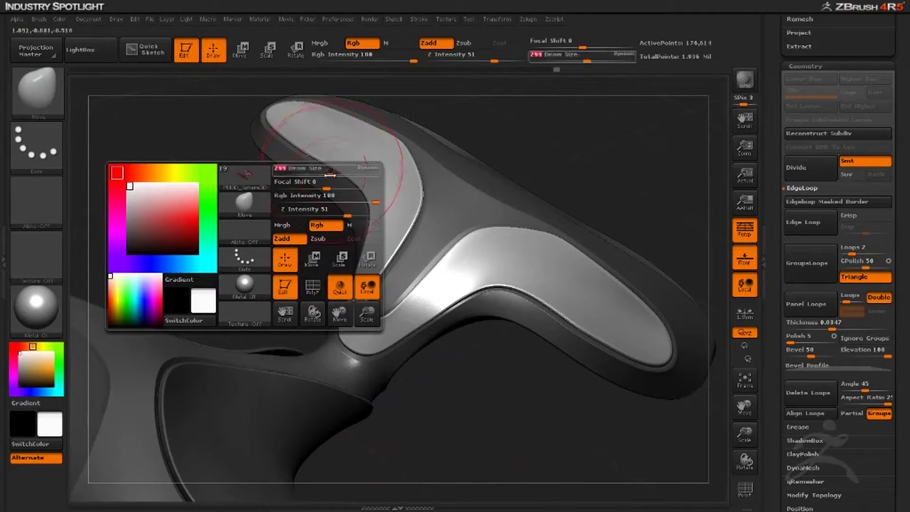
mouse_move(235, 205)
left_mouse_down()
mouse_move(256, 209)
mouse_move(262, 255)
left_mouse_up()
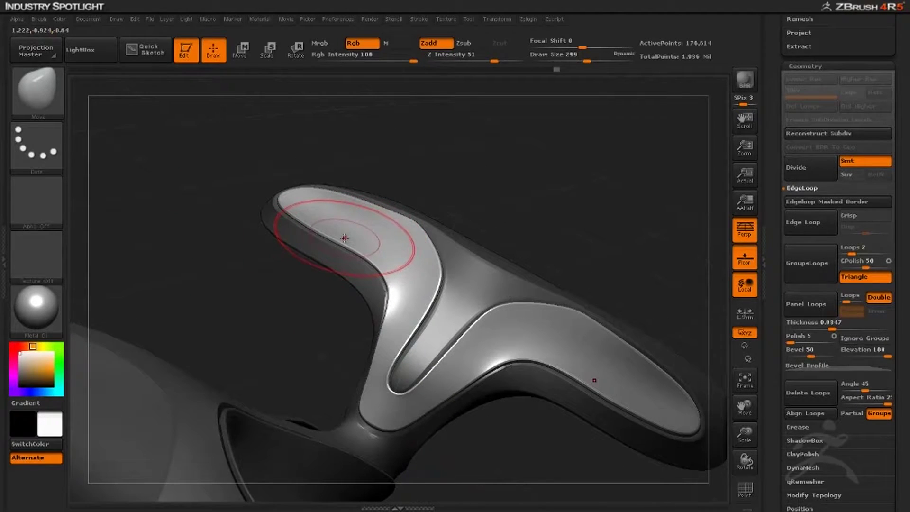
mouse_move(343, 237)
left_mouse_down()
mouse_move(357, 184)
mouse_move(365, 182)
left_mouse_up()
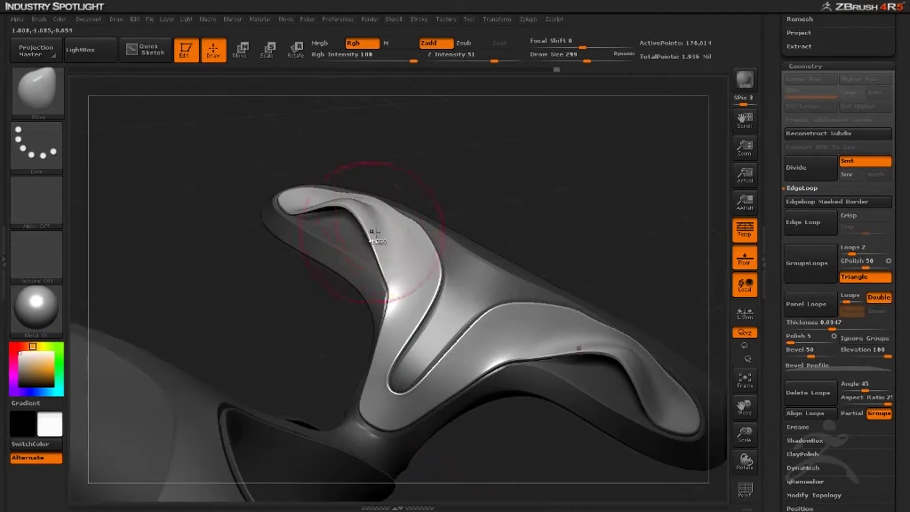
key("ctrl+z")
Store a morph target of the model before reshaping the V-shaped panel.
left_click_drag(644, 269, 725, 329)
left_click_drag(778, 346, 790, 236)
left_click(797, 222)
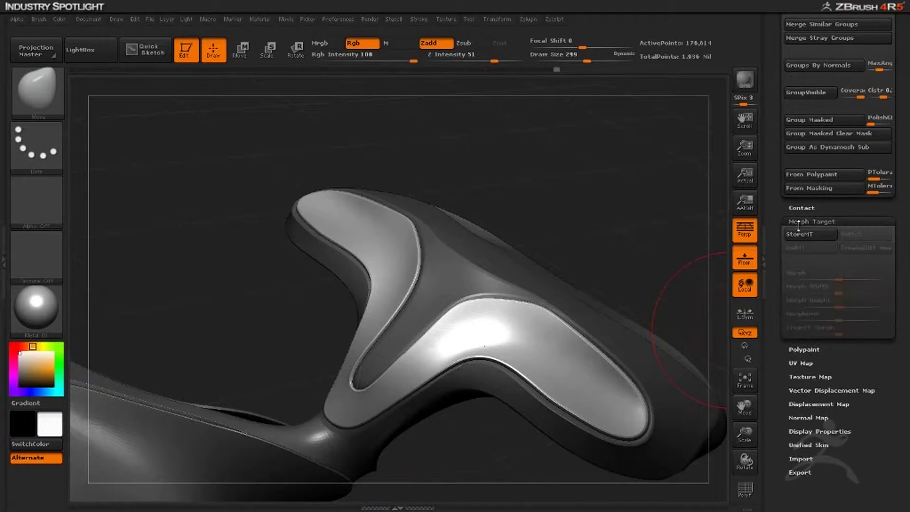
left_click(804, 234)
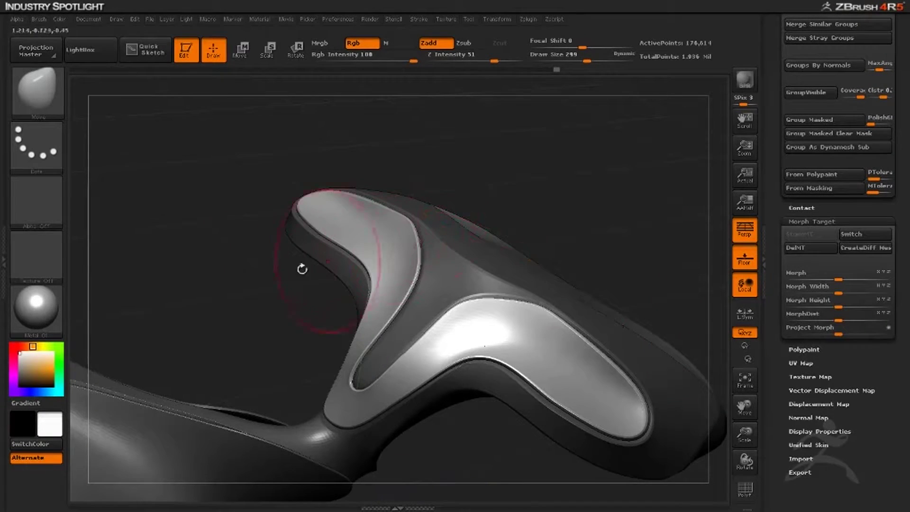
Set the draw size to 422 and pull the V-shaped panel's arms up off the base surface with the Move brush.
left_click_drag(302, 268, 273, 266)
key("space")
mouse_move(359, 221)
left_mouse_down()
mouse_move(379, 222)
mouse_move(349, 196)
mouse_move(364, 153)
left_mouse_up()
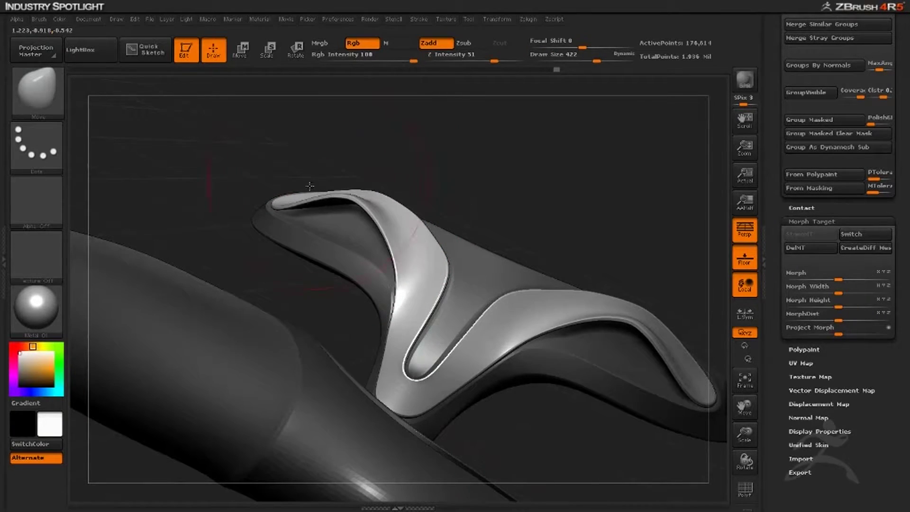
left_click_drag(305, 200, 304, 195)
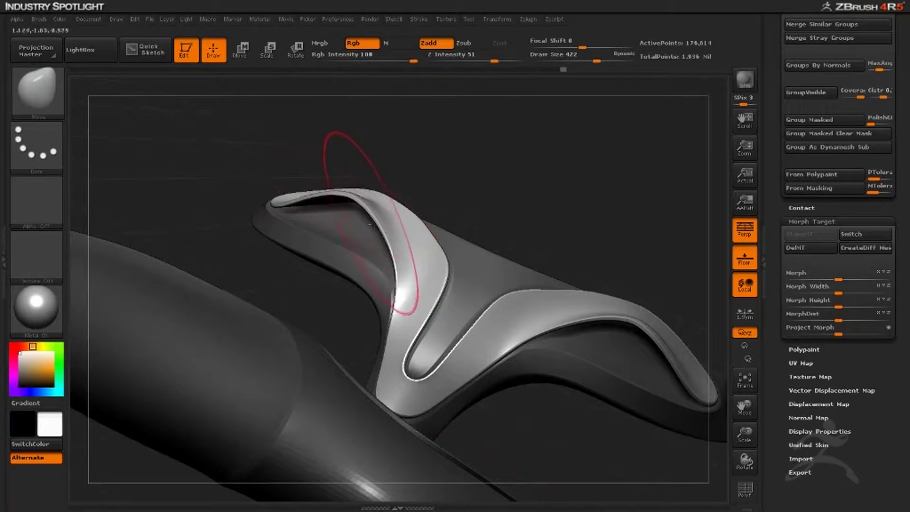
mouse_move(272, 289)
left_mouse_down()
mouse_move(264, 218)
mouse_move(270, 281)
left_mouse_up()
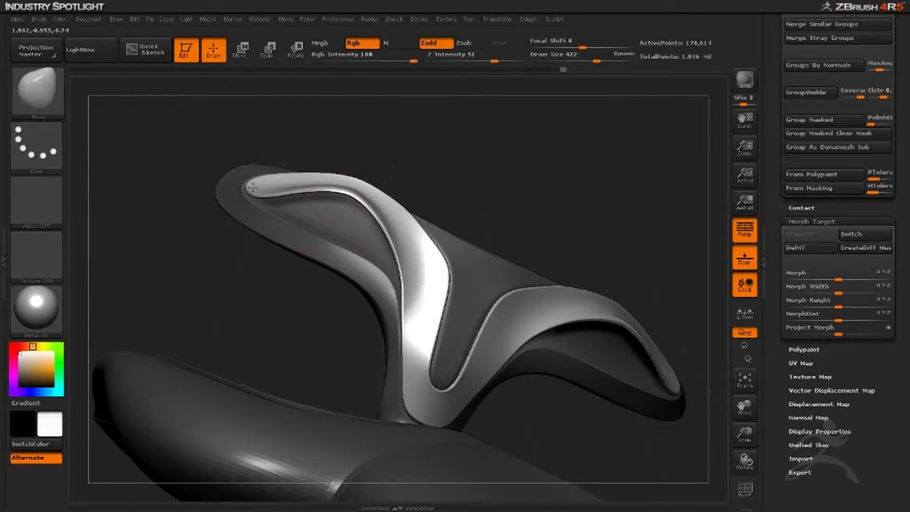
left_click_drag(406, 308, 407, 316)
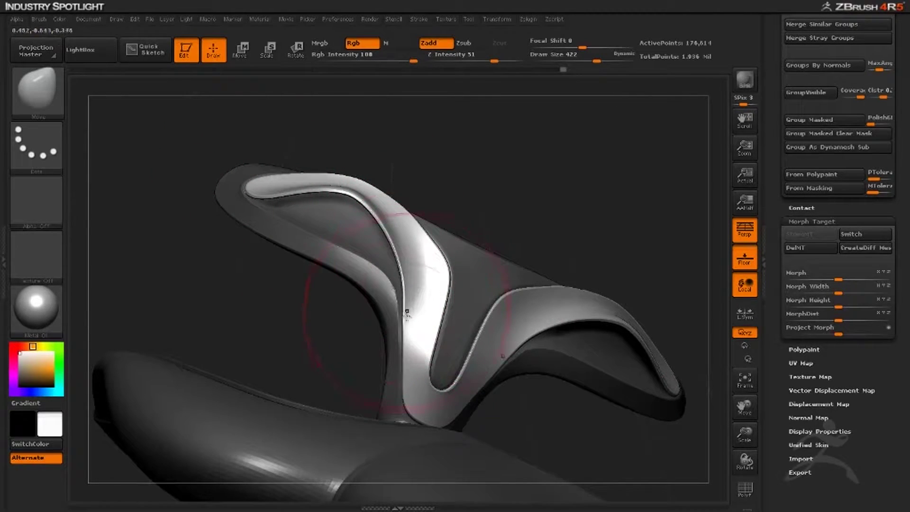
Restore the outer edges of the V-shaped panel's raised arms from the stored morph target with the Morph brush at draw size 136.
mouse_move(365, 365)
left_mouse_down()
mouse_move(275, 340)
mouse_move(240, 243)
mouse_move(226, 247)
mouse_move(235, 309)
mouse_move(223, 303)
left_mouse_up()
left_click(39, 97)
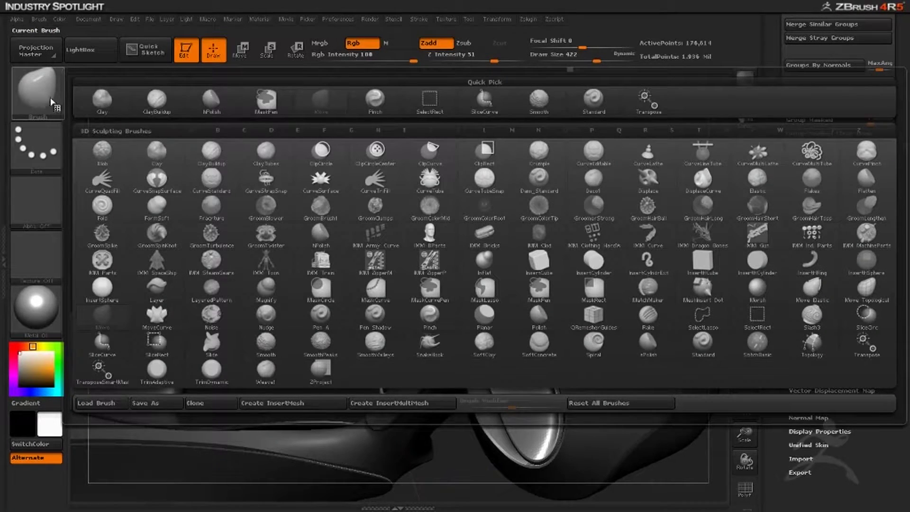
mouse_move(474, 313)
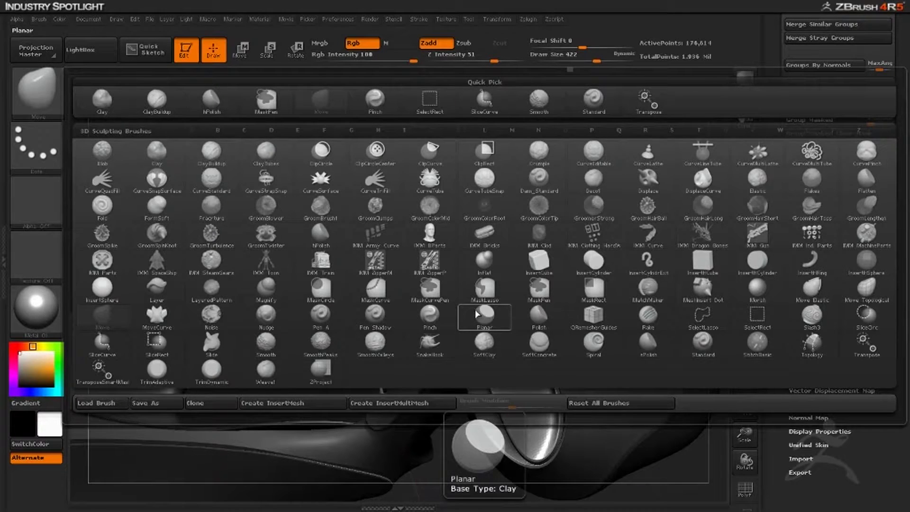
key("m")
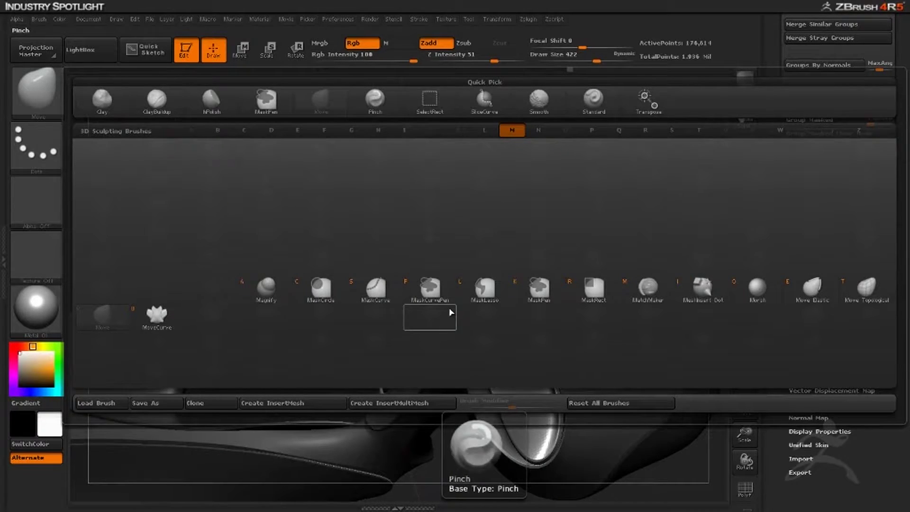
key("o")
left_click_drag(427, 267, 406, 262)
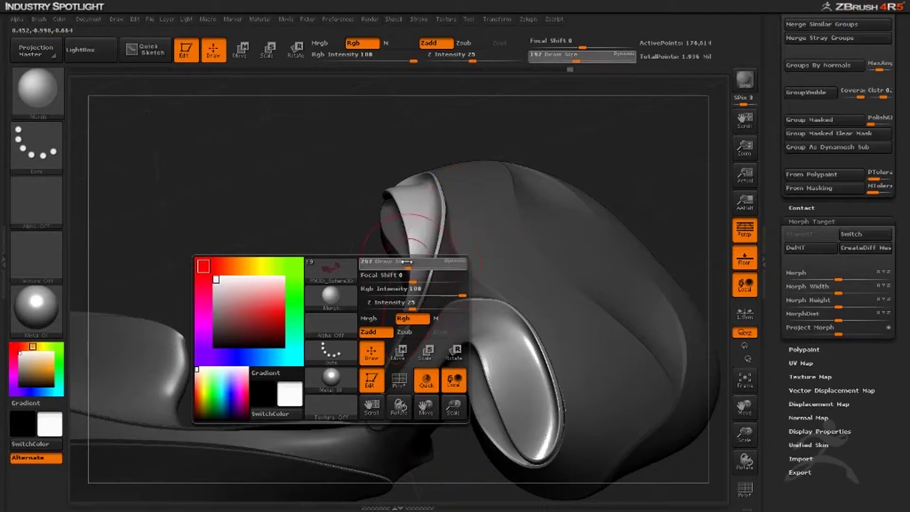
left_click_drag(312, 253, 324, 273)
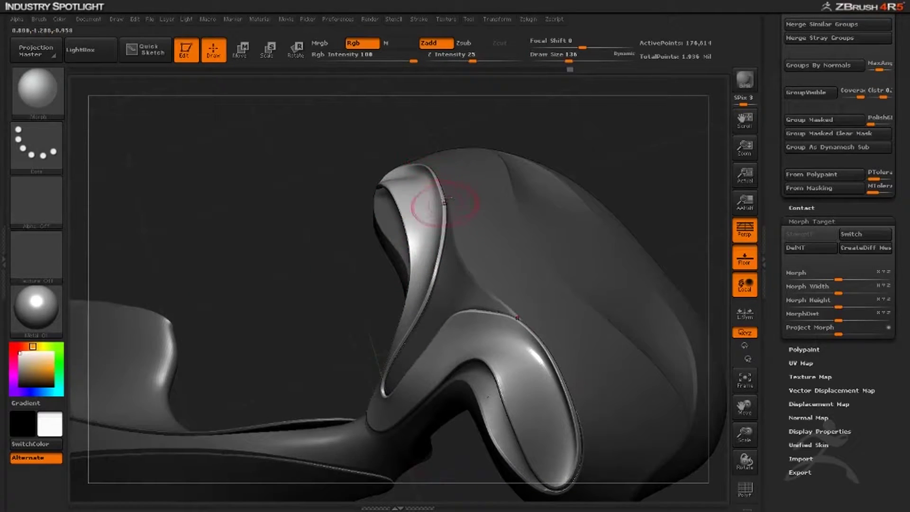
mouse_move(535, 341)
left_mouse_down()
mouse_move(571, 429)
mouse_move(524, 316)
left_mouse_up()
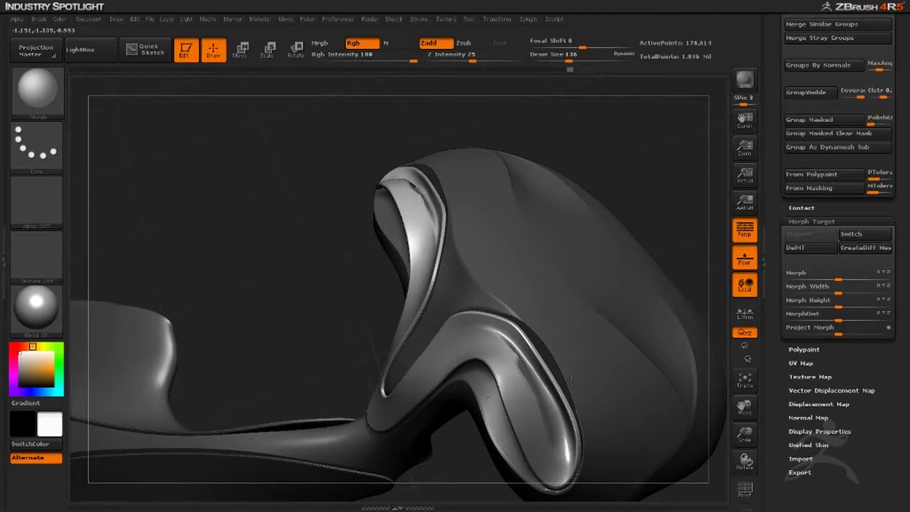
Set the draw size to 83, then refine the arms' outer edges with the Morph brush and smooth the transitions along them.
mouse_move(285, 257)
left_mouse_down()
mouse_move(209, 235)
mouse_move(218, 313)
mouse_move(342, 256)
mouse_move(381, 221)
left_mouse_up()
key("space")
key("shift")
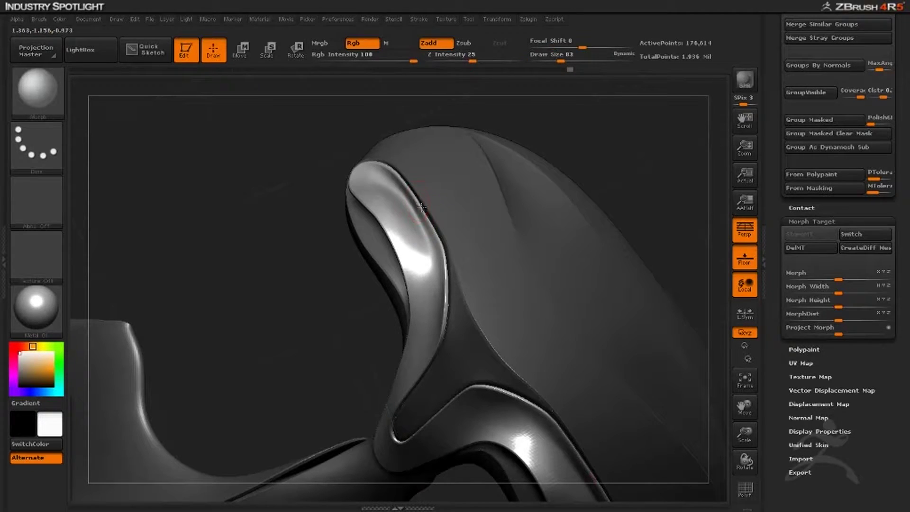
key("shift")
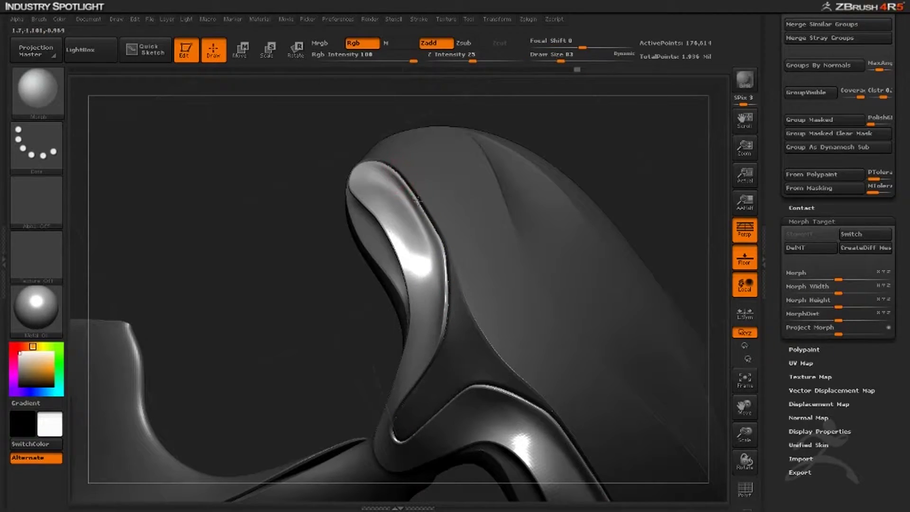
key("shift")
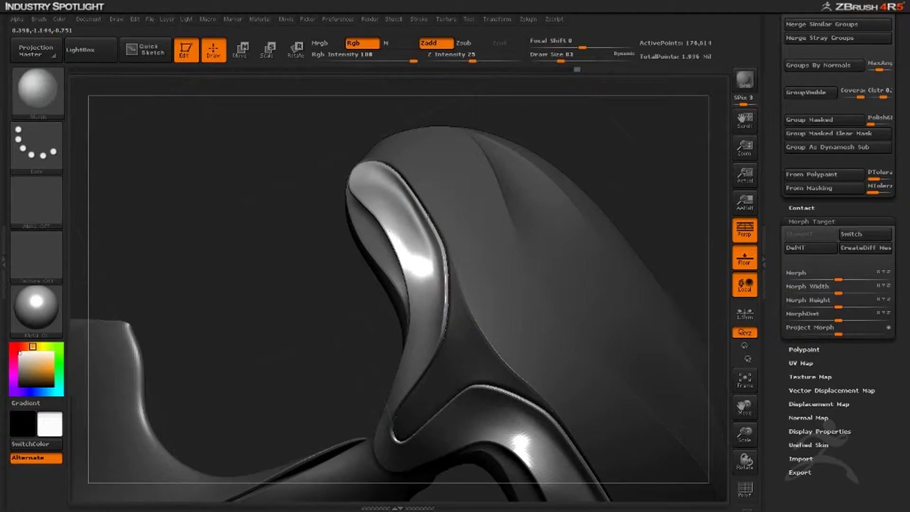
key("shift")
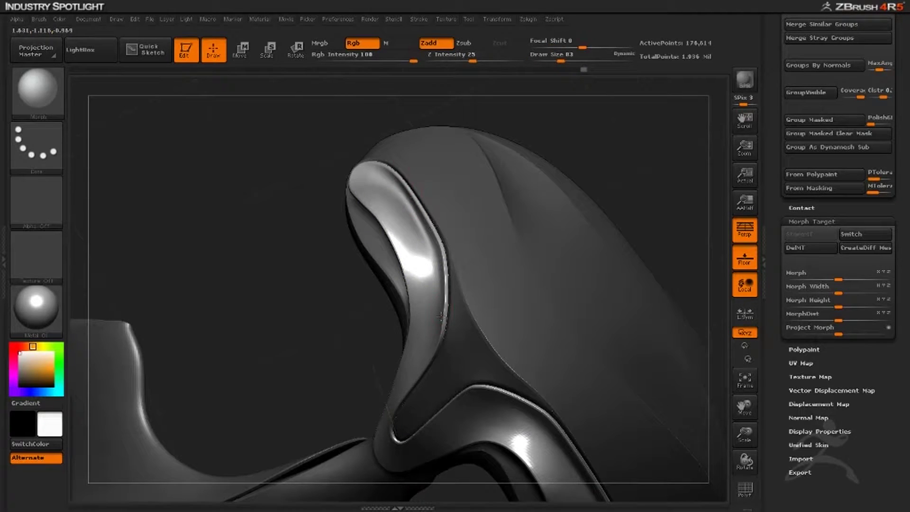
mouse_move(300, 281)
left_mouse_down()
mouse_move(314, 193)
mouse_move(277, 231)
mouse_move(321, 268)
mouse_move(300, 247)
mouse_move(329, 233)
mouse_move(314, 267)
mouse_move(337, 242)
left_mouse_up()
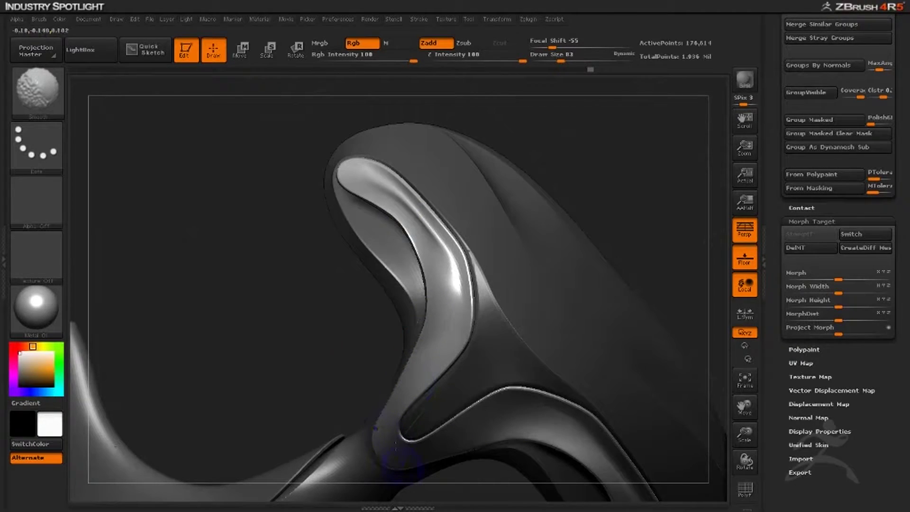
left_click_drag(308, 329, 314, 283)
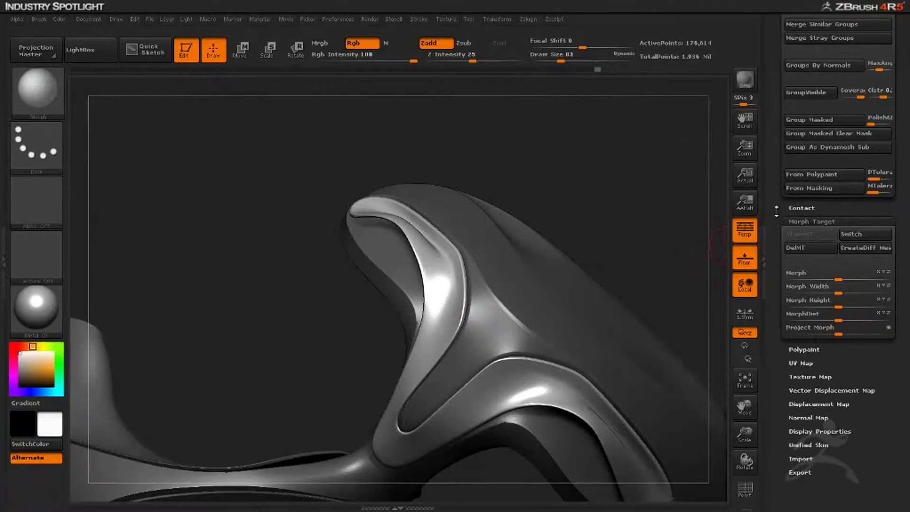
Polish the model's surface slightly with the Polish By Groups deformation.
left_click_drag(776, 212, 778, 341)
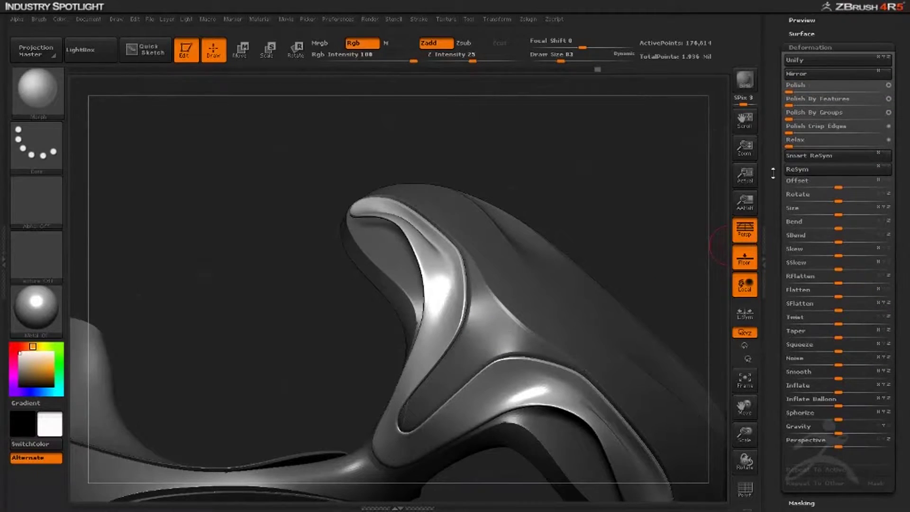
scroll(780, 110, "up", 3)
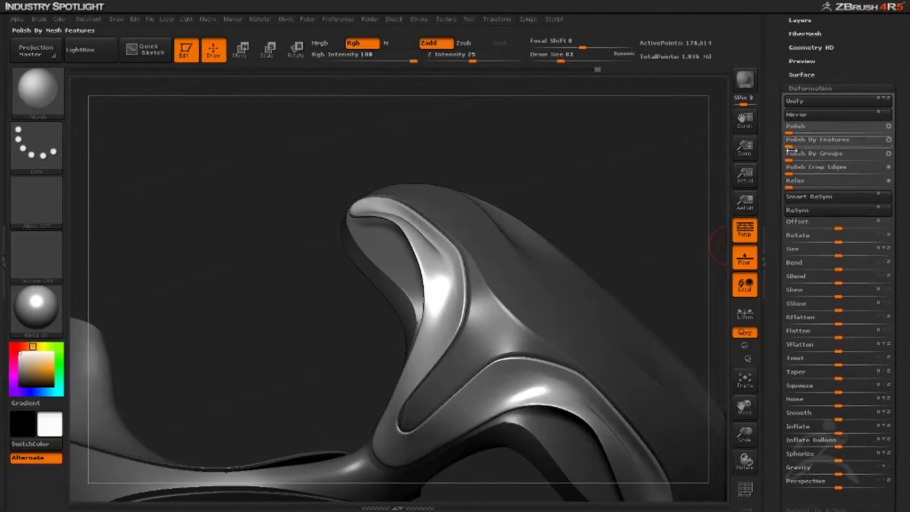
left_click_drag(789, 158, 814, 155)
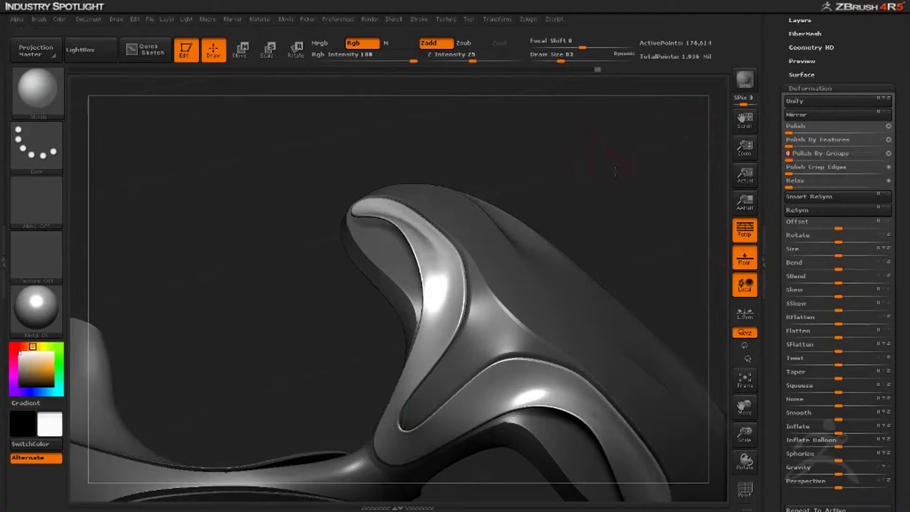
Isolate the body's rounded side polygroup and the front piece's crescent-shaped polygroup, and create panels from them using Panel Loops with thickness 0.0347.
left_click_drag(615, 171, 602, 133)
mouse_move(511, 124)
left_mouse_down()
mouse_move(402, 179)
mouse_move(474, 207)
mouse_move(378, 126)
mouse_move(390, 175)
mouse_move(351, 218)
mouse_move(318, 142)
mouse_move(332, 207)
mouse_move(355, 156)
mouse_move(331, 162)
mouse_move(321, 223)
mouse_move(365, 223)
mouse_move(325, 226)
mouse_move(320, 203)
mouse_move(322, 223)
mouse_move(203, 315)
left_mouse_up()
key("ctrl")
key("ctrl+shift")
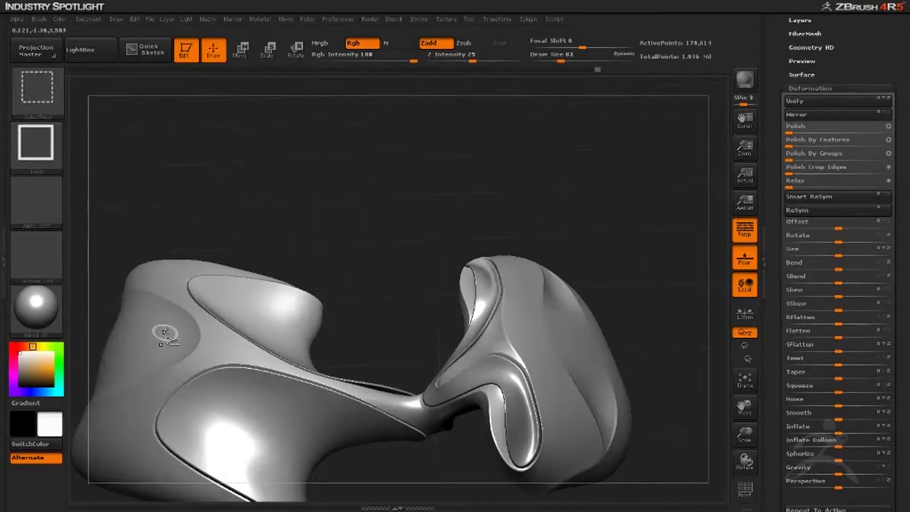
left_click(172, 330, "ctrl+shift")
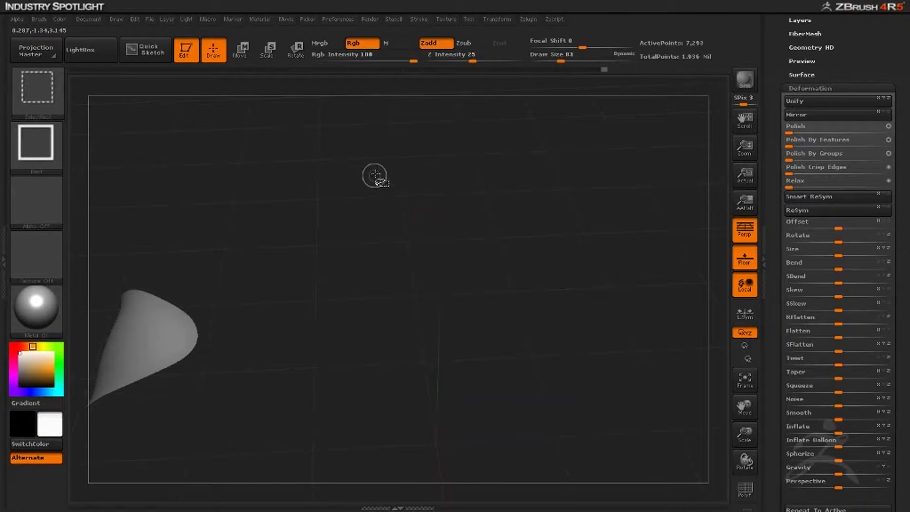
left_click(363, 162, "ctrl+shift")
left_click_drag(439, 193, 405, 178)
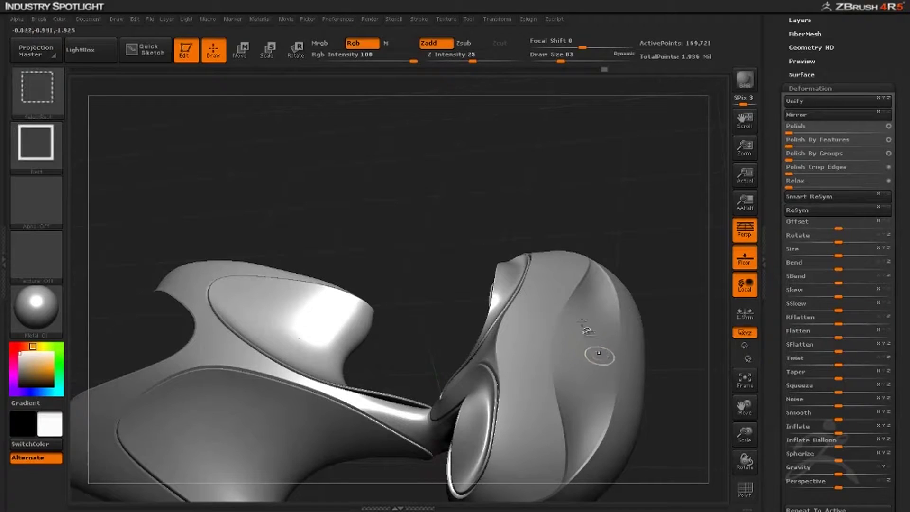
mouse_move(436, 223)
left_mouse_down()
mouse_move(442, 109)
mouse_move(422, 209)
left_mouse_up()
left_click(625, 370, "ctrl+shift")
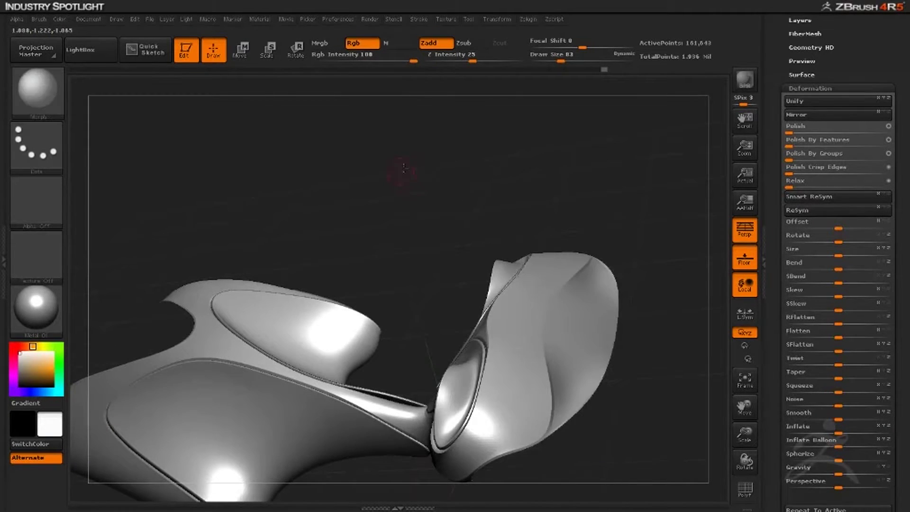
mouse_move(402, 172)
left_mouse_down()
mouse_move(378, 132)
mouse_move(407, 162)
left_mouse_up()
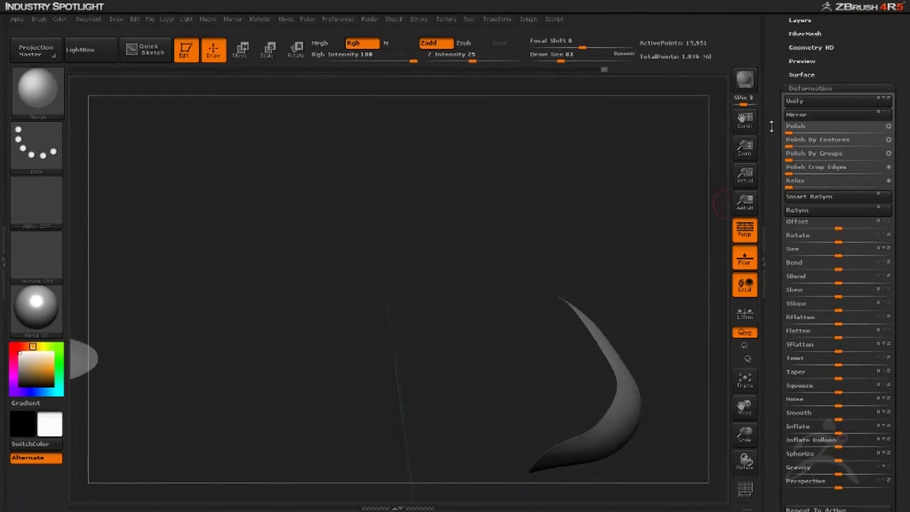
left_click_drag(771, 126, 776, 242)
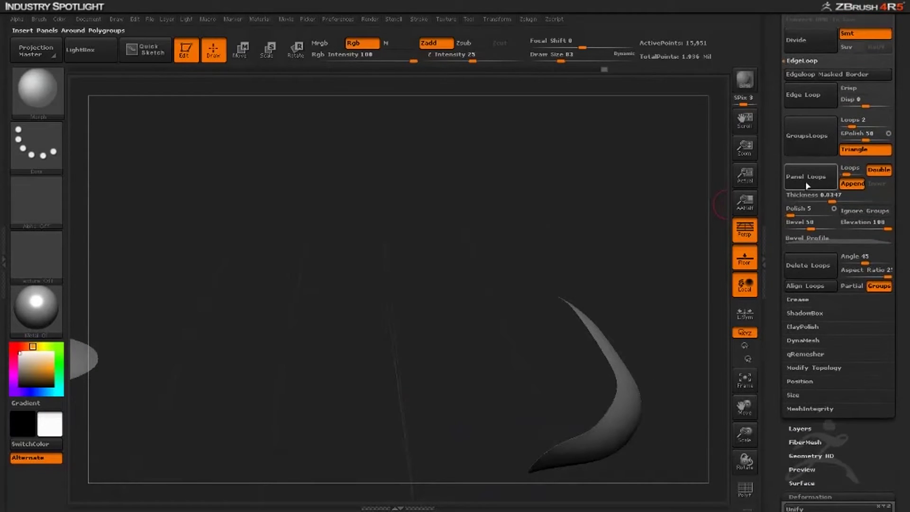
mouse_move(460, 167)
left_mouse_down()
mouse_move(452, 152)
mouse_move(419, 173)
mouse_move(469, 180)
left_mouse_up()
Reshape the front piece's outer rim panel using the Move brush at draw size 268.
left_click(51, 90)
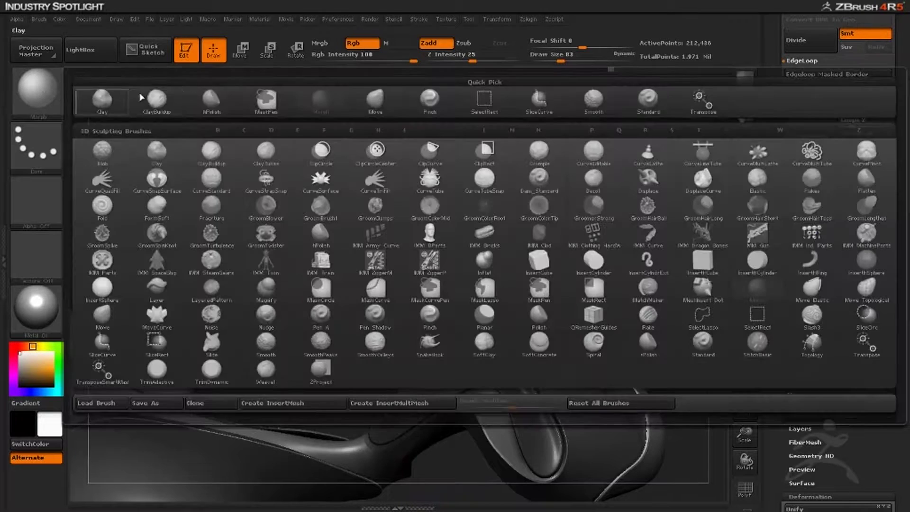
left_click(374, 100)
key("space")
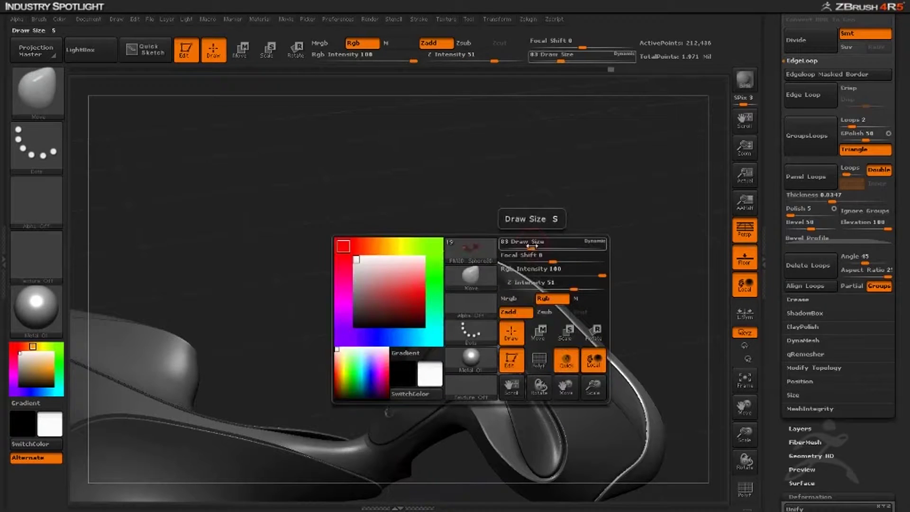
mouse_move(532, 246)
left_mouse_down()
mouse_move(555, 245)
mouse_move(490, 196)
mouse_move(496, 220)
left_mouse_up()
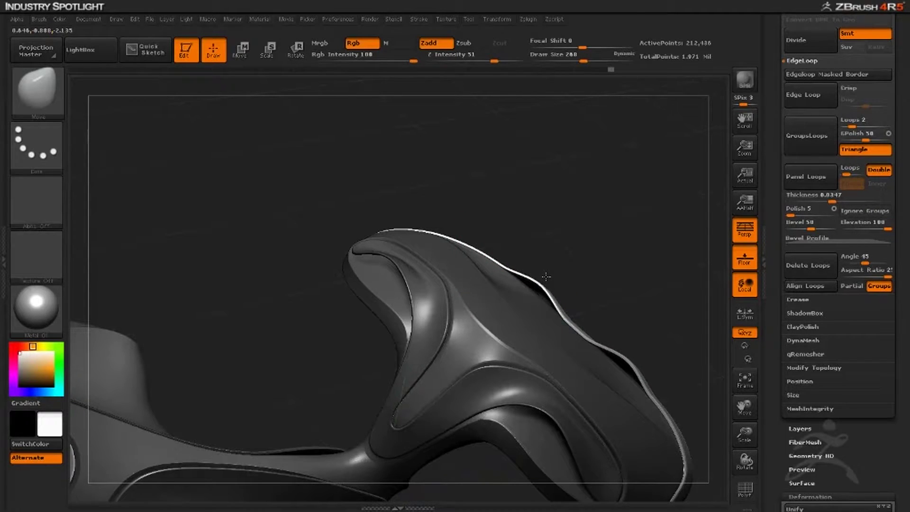
left_click_drag(472, 186, 467, 197)
left_click_drag(368, 164, 348, 186)
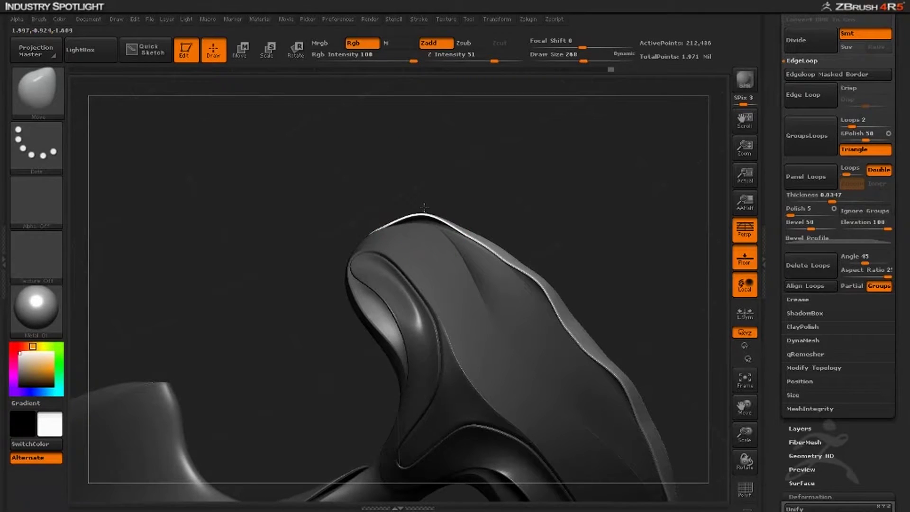
mouse_move(424, 207)
left_mouse_down()
mouse_move(379, 162)
mouse_move(386, 128)
mouse_move(370, 126)
mouse_move(385, 147)
mouse_move(357, 152)
mouse_move(367, 152)
mouse_move(351, 136)
mouse_move(361, 122)
mouse_move(351, 143)
mouse_move(266, 108)
mouse_move(260, 172)
mouse_move(331, 151)
mouse_move(308, 185)
mouse_move(282, 276)
left_mouse_up()
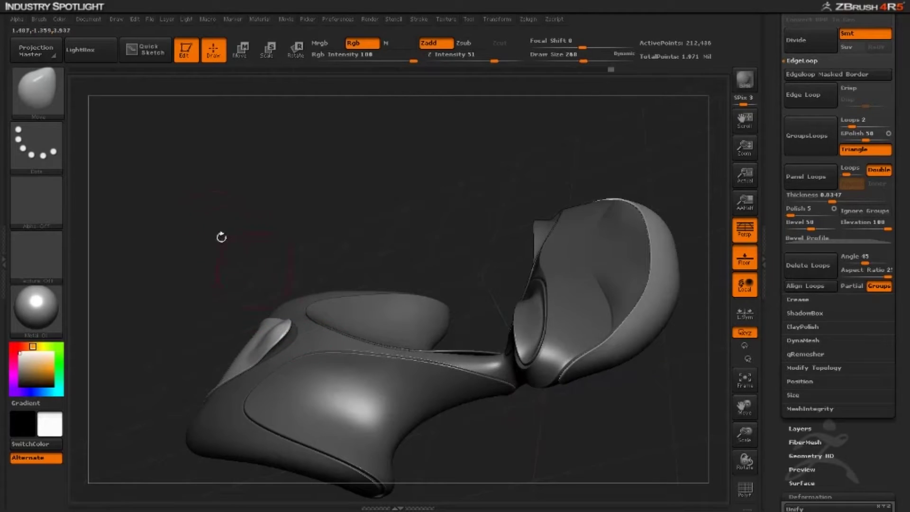
Undo the last Move stroke denting the body's rounded side panel, then smooth the surfaces of the side panel and front piece.
left_click_drag(221, 237, 245, 244)
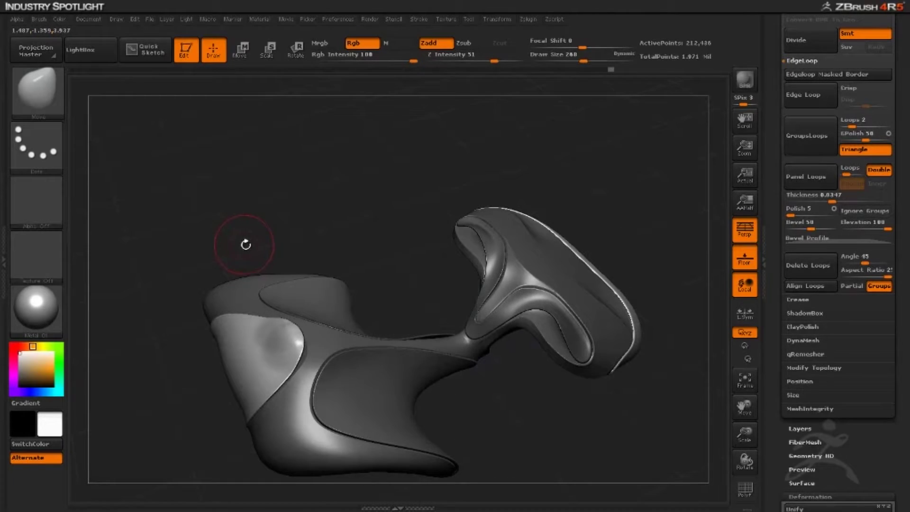
key("ctrl+z")
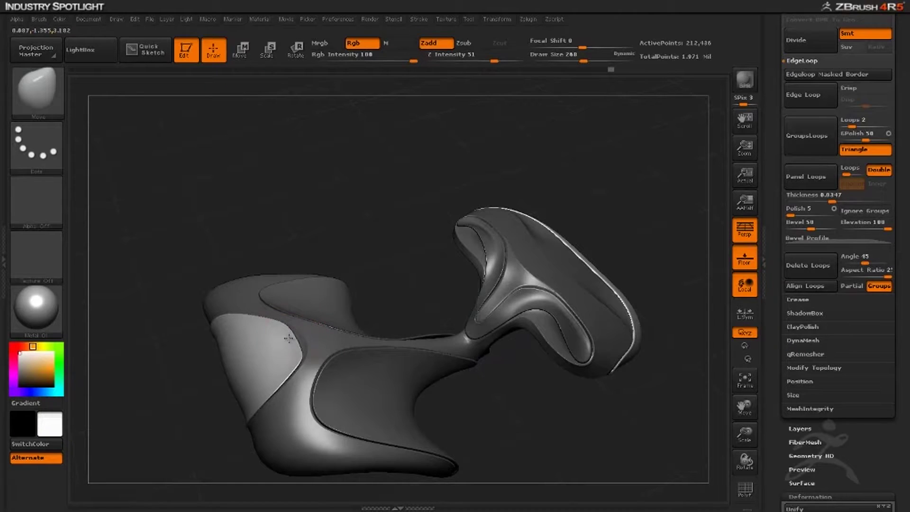
key("shift")
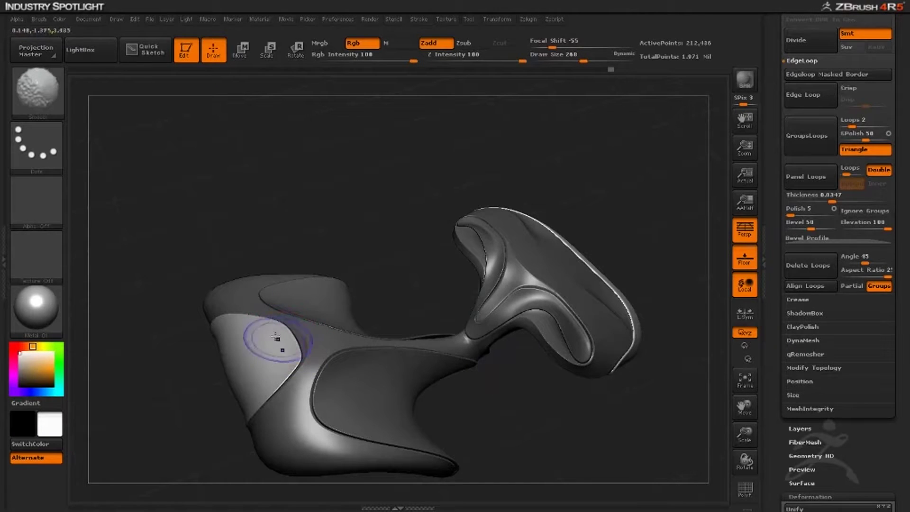
mouse_move(211, 213)
left_mouse_down()
mouse_move(212, 203)
mouse_move(230, 212)
mouse_move(217, 173)
mouse_move(226, 164)
left_mouse_up()
key("shift")
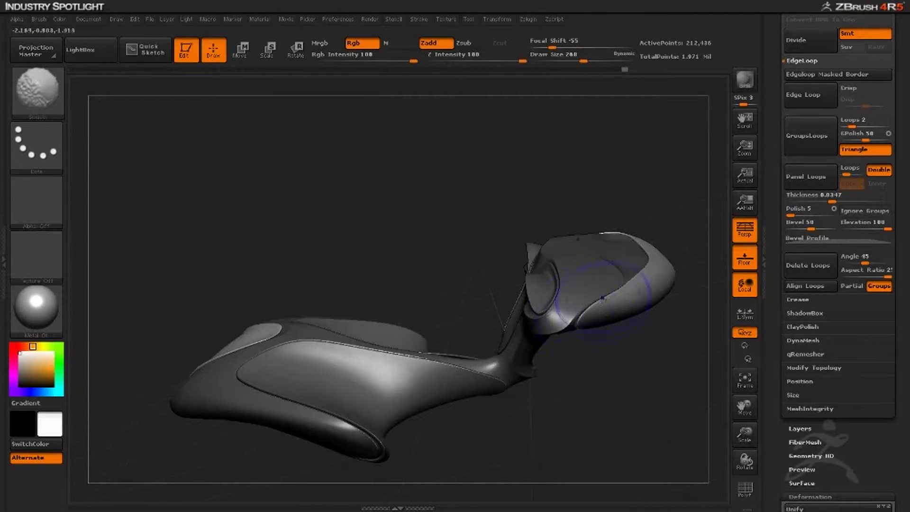
Polish the whole model slightly with the Polish By Groups deformation.
left_click_drag(534, 175, 591, 165)
left_click_drag(770, 88, 779, 62)
left_click_drag(775, 245, 779, 166)
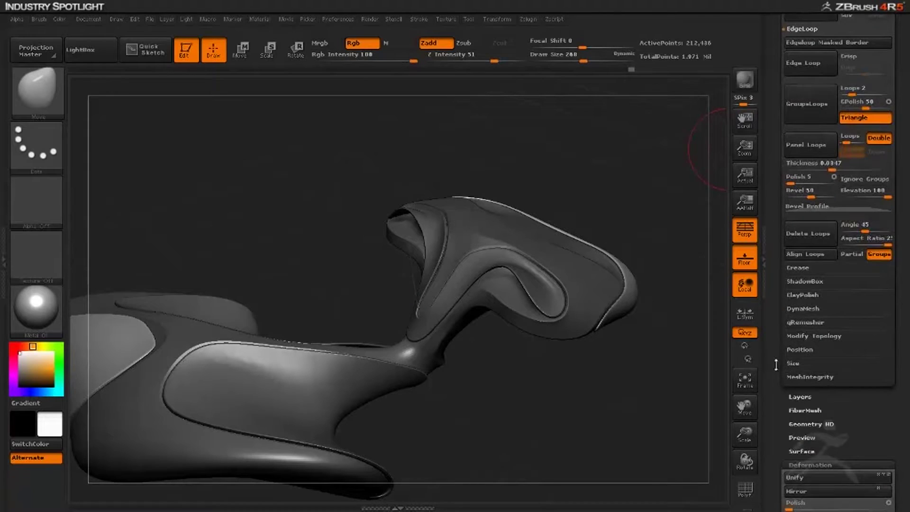
left_click_drag(775, 364, 814, 308)
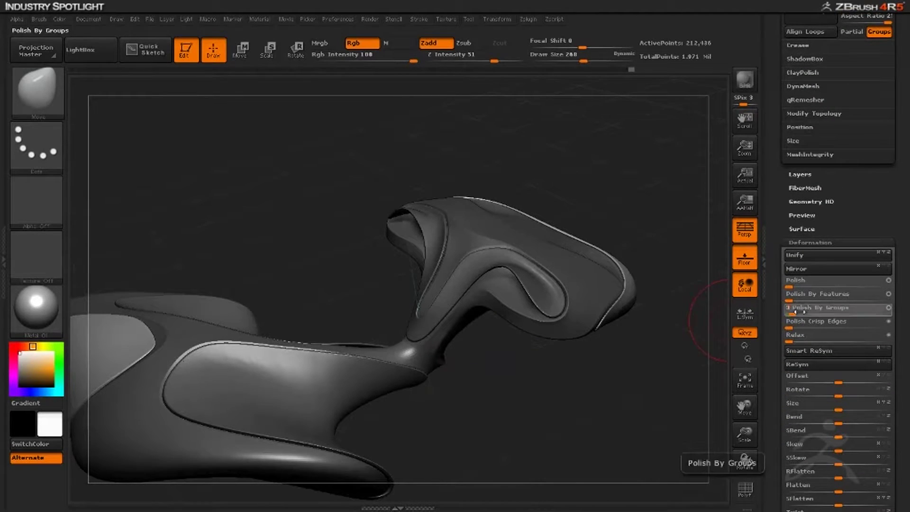
Isolate the three-pointed polygroup between the front piece's arms, then mask everything except it on the full model.
mouse_move(660, 370)
left_mouse_down()
mouse_move(599, 386)
mouse_move(598, 351)
mouse_move(609, 392)
mouse_move(582, 407)
mouse_move(531, 397)
mouse_move(520, 378)
mouse_move(530, 382)
mouse_move(512, 431)
mouse_move(528, 400)
mouse_move(476, 387)
mouse_move(462, 398)
left_mouse_up()
key("ctrl+shift")
left_click(582, 408, "ctrl")
left_click_drag(325, 382, 382, 431)
left_click(448, 219, "ctrl+shift")
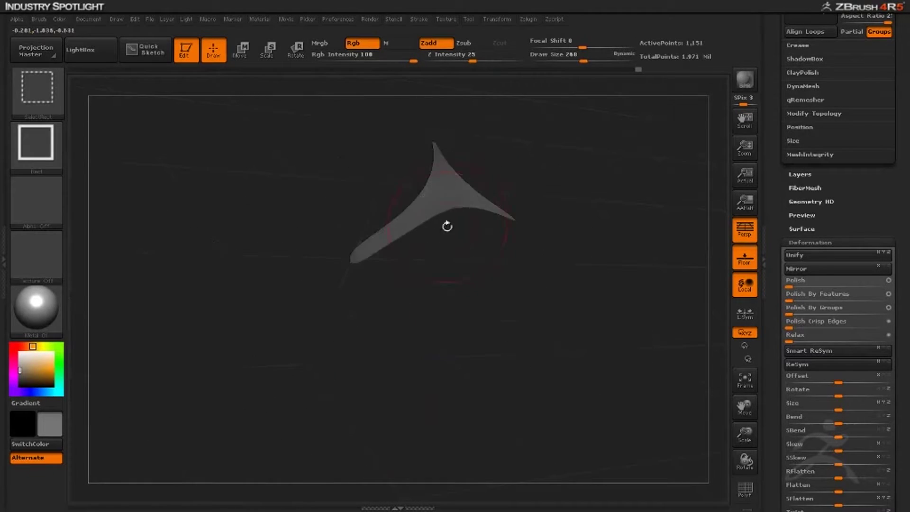
left_click(439, 357, "ctrl+shift")
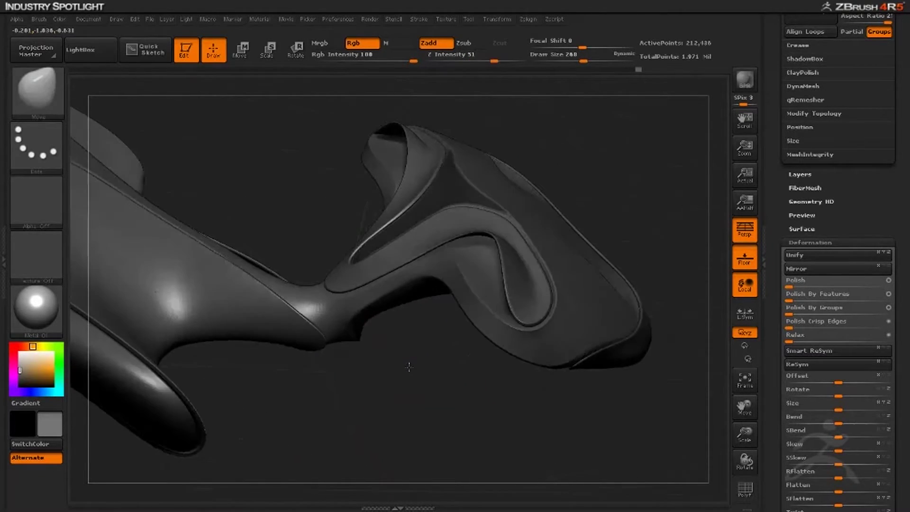
mouse_move(432, 385)
left_mouse_down()
mouse_move(379, 383)
mouse_move(412, 382)
mouse_move(428, 393)
mouse_move(416, 388)
mouse_move(421, 304)
left_mouse_up()
key("b")
key("m")
key("p")
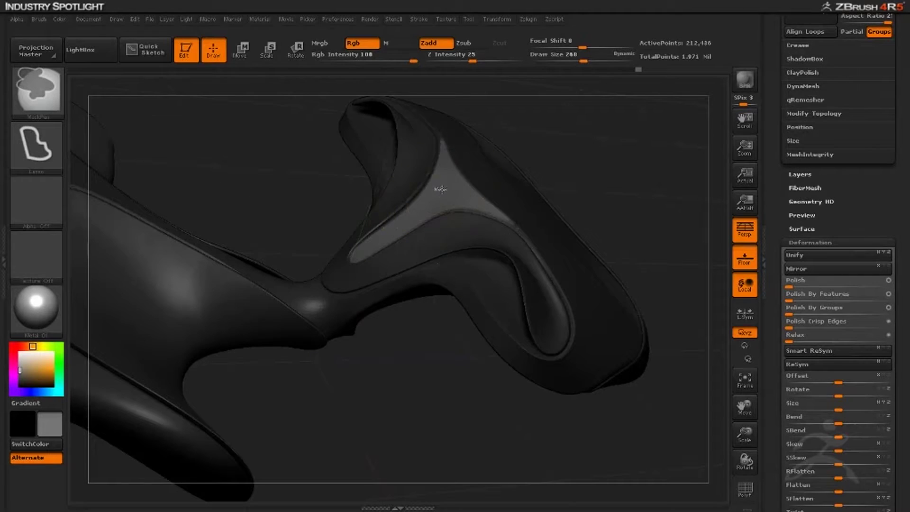
key("ctrl+h")
key("ctrl+h")
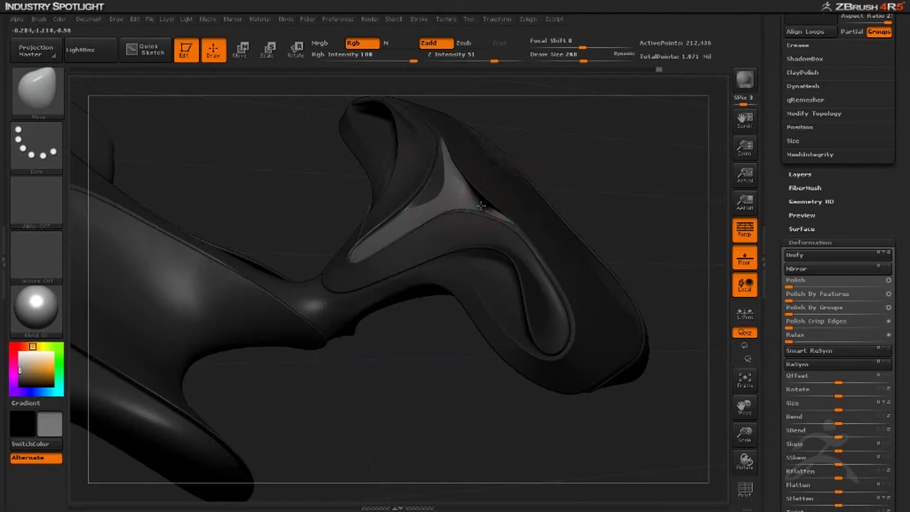
Sculpt the unmasked three-pointed panel with the Move brush, smooth its transitions, and clear the mask.
key("shift")
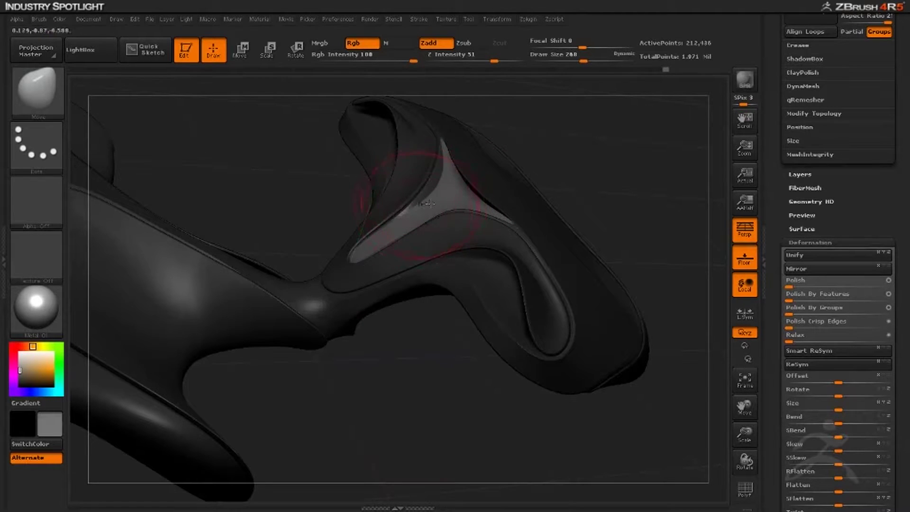
left_click_drag(386, 365, 430, 244)
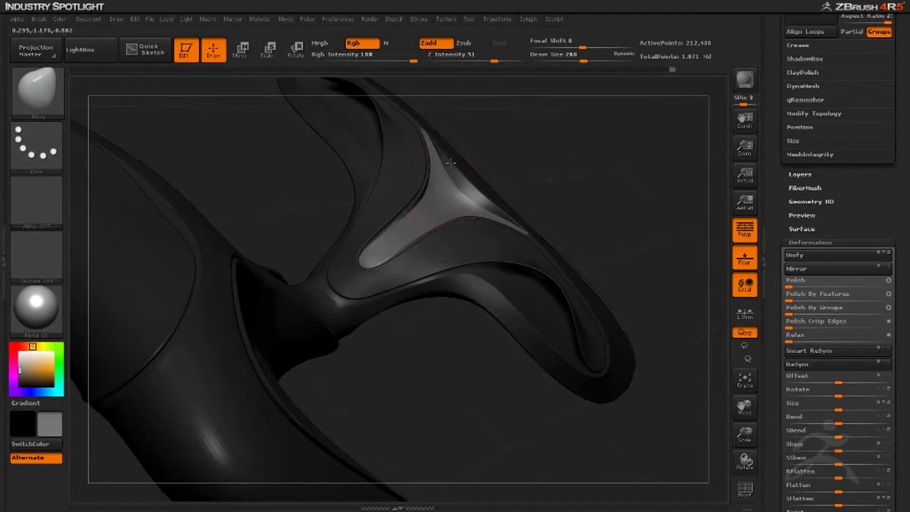
mouse_move(498, 161)
left_mouse_down()
mouse_move(538, 128)
mouse_move(541, 151)
mouse_move(544, 95)
mouse_move(511, 94)
mouse_move(518, 142)
mouse_move(391, 173)
left_mouse_up()
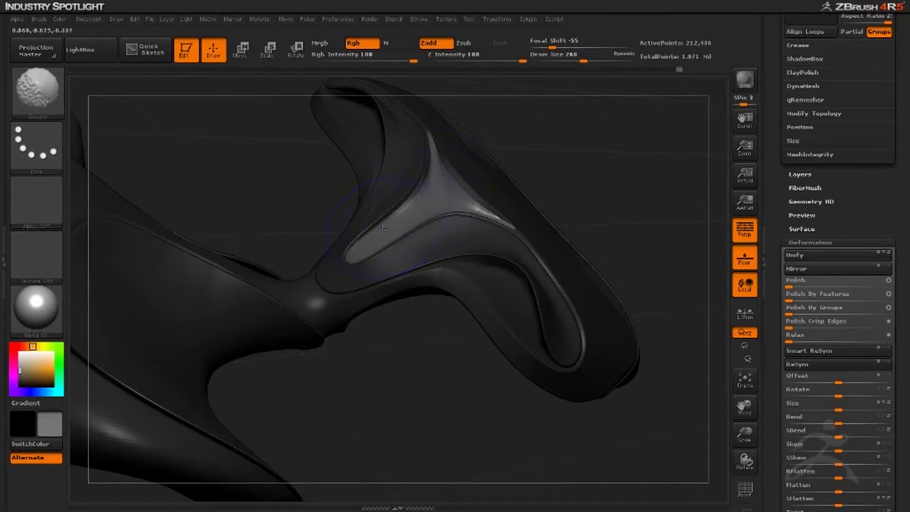
mouse_move(430, 340)
left_mouse_down()
mouse_move(415, 353)
mouse_move(416, 381)
mouse_move(443, 386)
mouse_move(412, 372)
mouse_move(444, 429)
mouse_move(374, 412)
mouse_move(387, 379)
mouse_move(377, 409)
mouse_move(398, 398)
mouse_move(365, 390)
mouse_move(413, 362)
left_mouse_up()
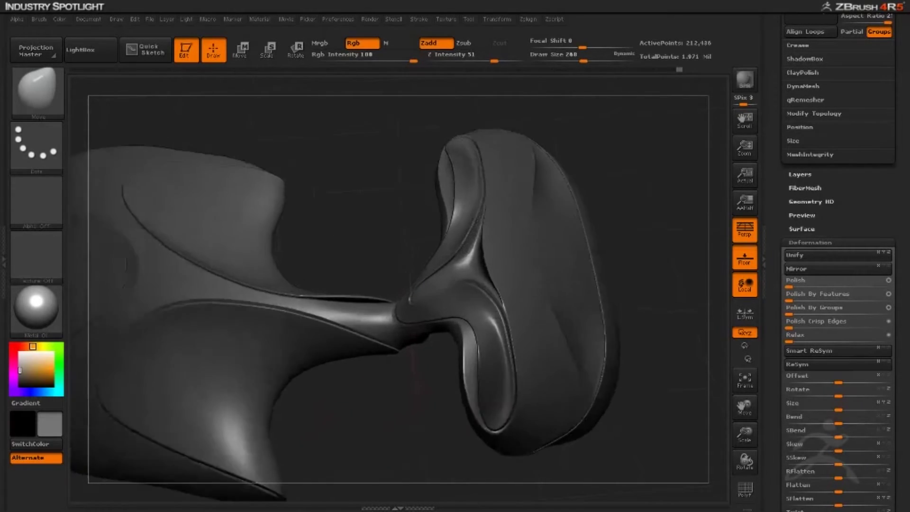
Isolate the leaf-shaped polygroup on the front piece's outer face and turn on the polyframe display.
mouse_move(379, 391)
left_mouse_down()
mouse_move(369, 424)
mouse_move(403, 318)
mouse_move(397, 299)
mouse_move(412, 362)
mouse_move(380, 365)
mouse_move(411, 372)
mouse_move(356, 376)
mouse_move(229, 319)
mouse_move(365, 362)
mouse_move(335, 294)
mouse_move(367, 358)
mouse_move(407, 360)
mouse_move(460, 294)
left_mouse_up()
left_click(383, 379, "ctrl+shift")
mouse_move(442, 352)
left_mouse_down()
mouse_move(455, 341)
mouse_move(439, 334)
mouse_move(434, 400)
mouse_move(412, 392)
mouse_move(484, 342)
left_mouse_up()
left_click(648, 276, "ctrl+shift")
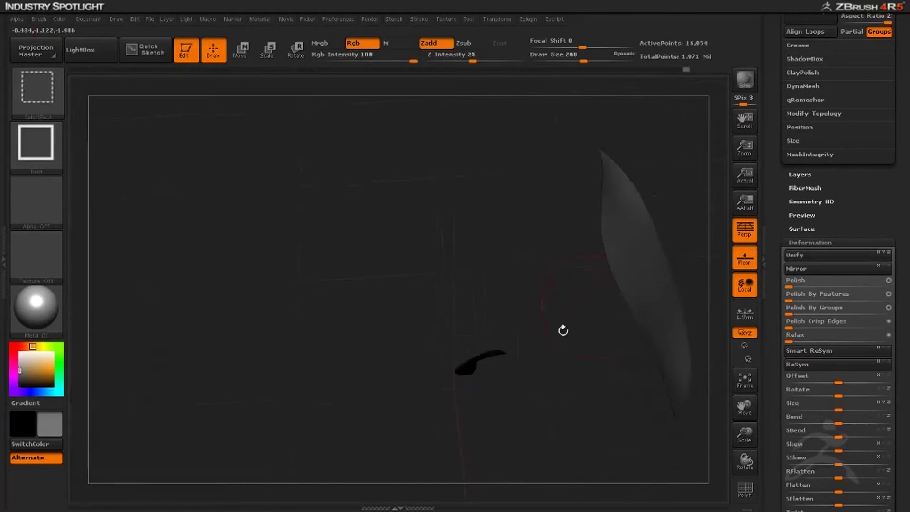
left_click_drag(563, 329, 313, 343)
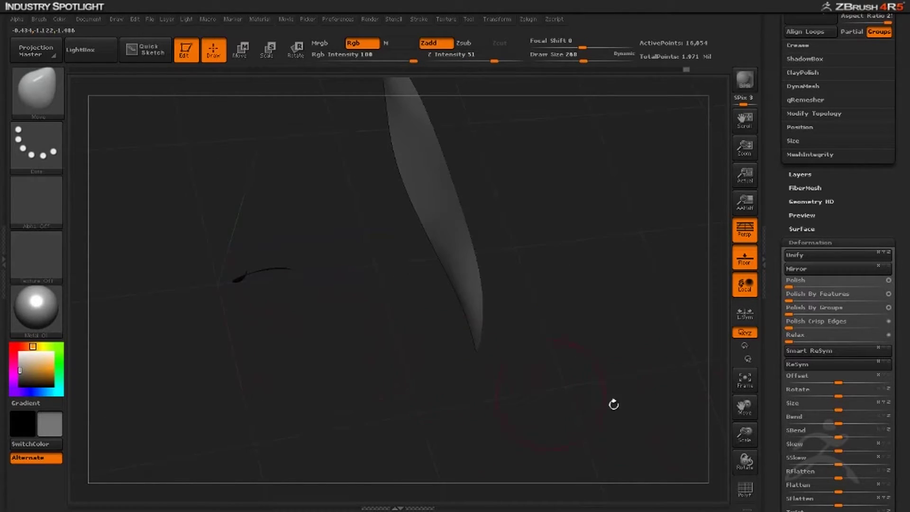
left_click(745, 491)
left_click_drag(479, 413, 368, 411)
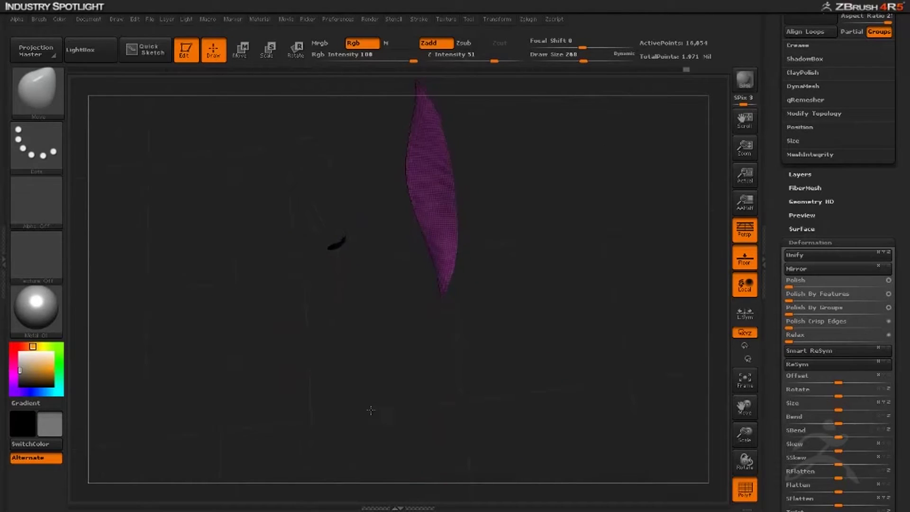
Cut the leaf-shaped surface with four diagonal SliceCurve strokes to divide it into five polygroup bands.
left_click(37, 86)
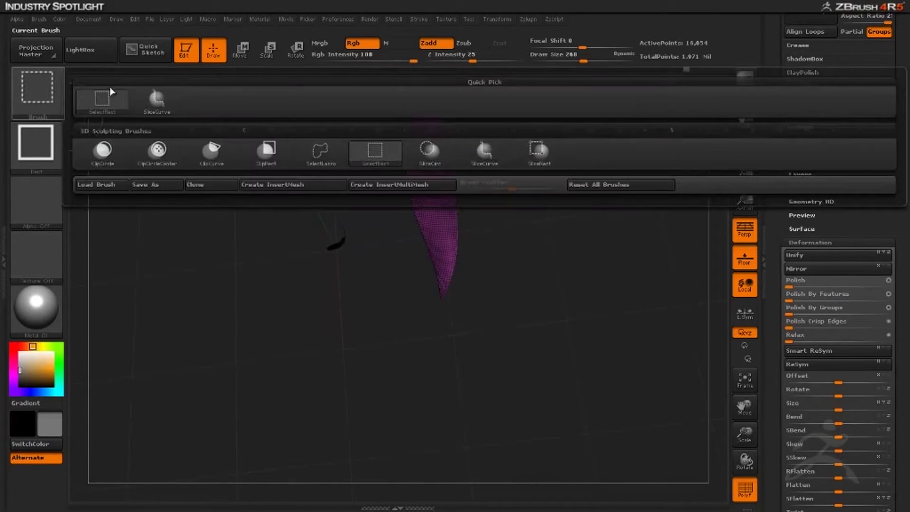
left_click(484, 157)
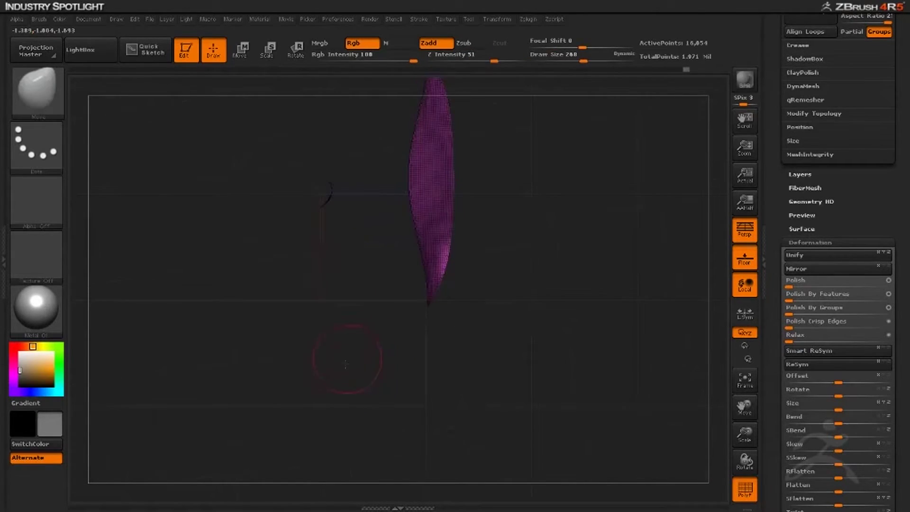
left_click_drag(346, 362, 372, 349)
key("ctrl+shift")
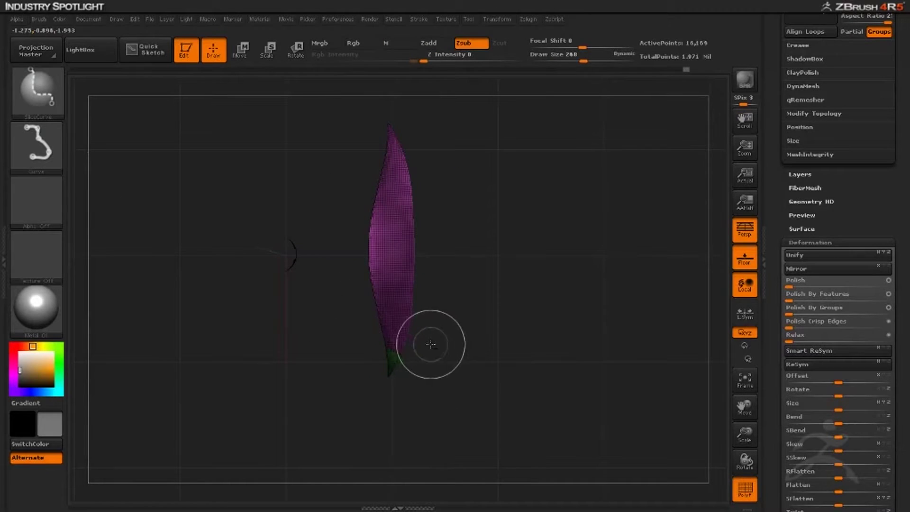
left_click_drag(371, 210, 371, 287, "ctrl+shift")
left_click_drag(438, 320, 372, 263, "ctrl+shift")
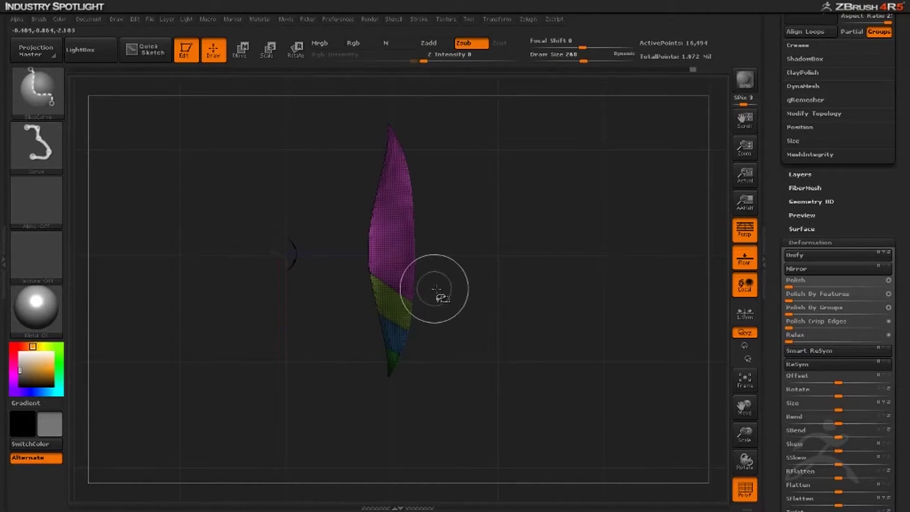
left_click_drag(296, 191, 294, 190, "ctrl+shift")
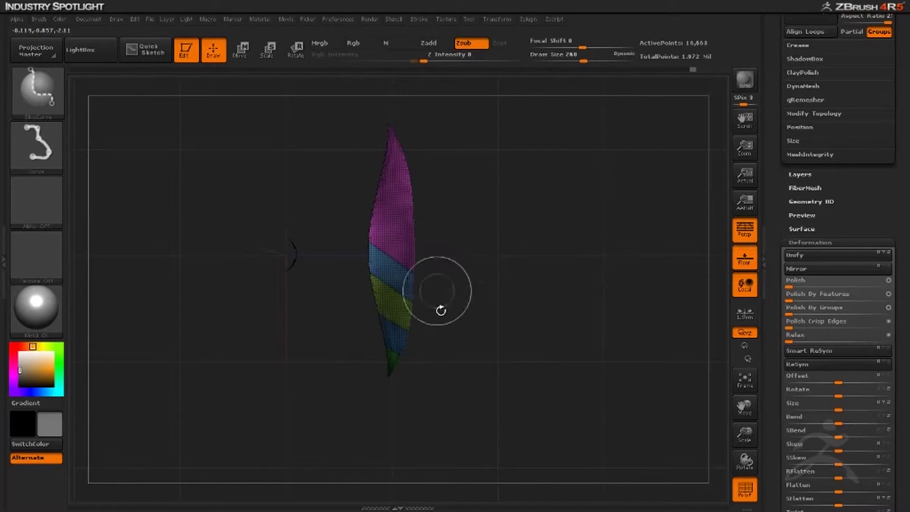
Turn off the Double and Append options, then create Panel Loops with thickness 0.0347 around the sliced polygroup bands.
mouse_move(441, 311)
left_mouse_down()
mouse_move(469, 309)
mouse_move(453, 258)
mouse_move(452, 223)
mouse_move(463, 279)
mouse_move(461, 165)
mouse_move(459, 251)
mouse_move(479, 272)
mouse_move(474, 194)
mouse_move(474, 302)
left_mouse_up()
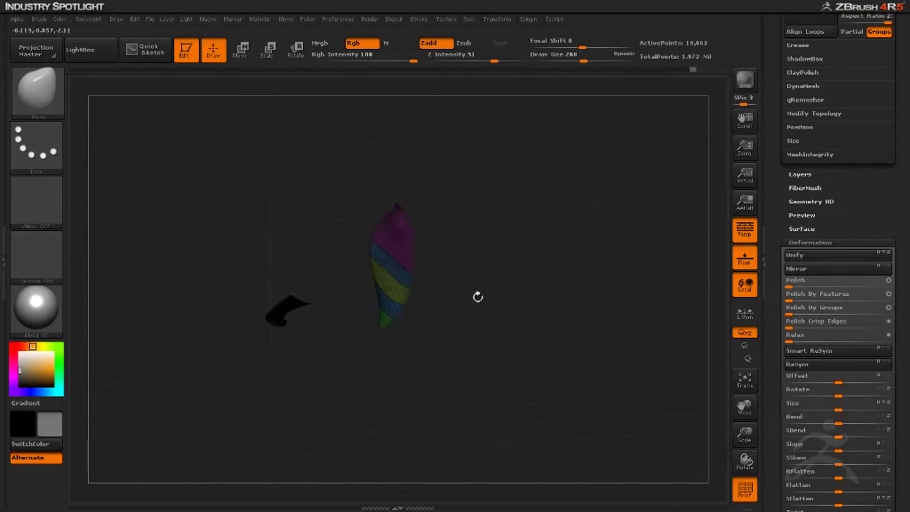
left_click_drag(765, 186, 776, 246)
left_click(792, 185)
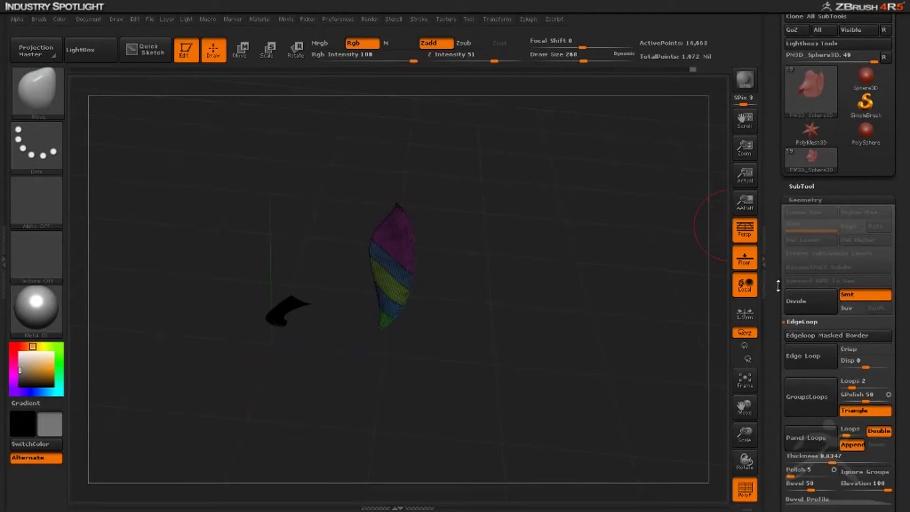
left_click_drag(777, 302, 779, 208)
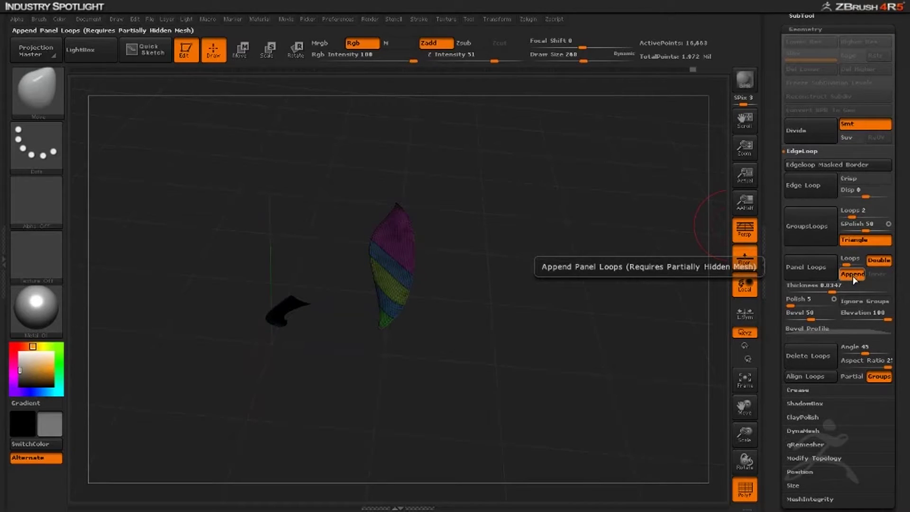
left_click(878, 260)
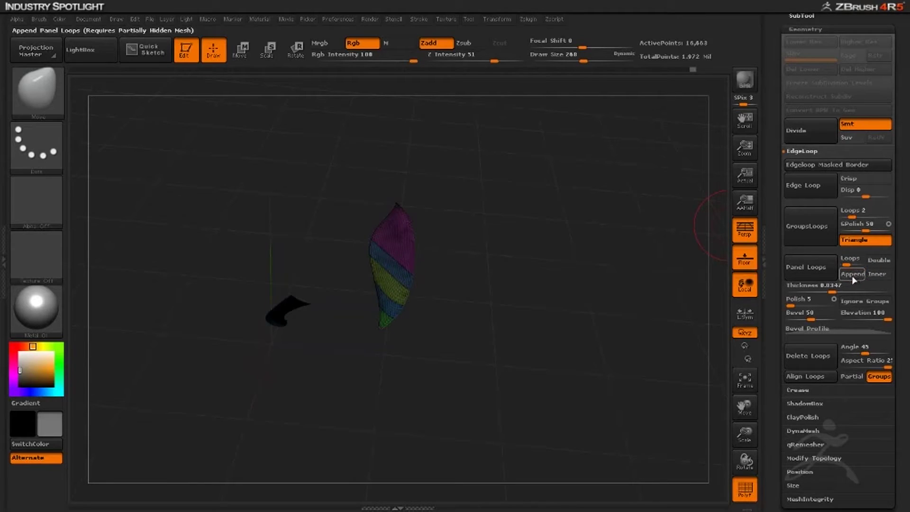
left_click(804, 267)
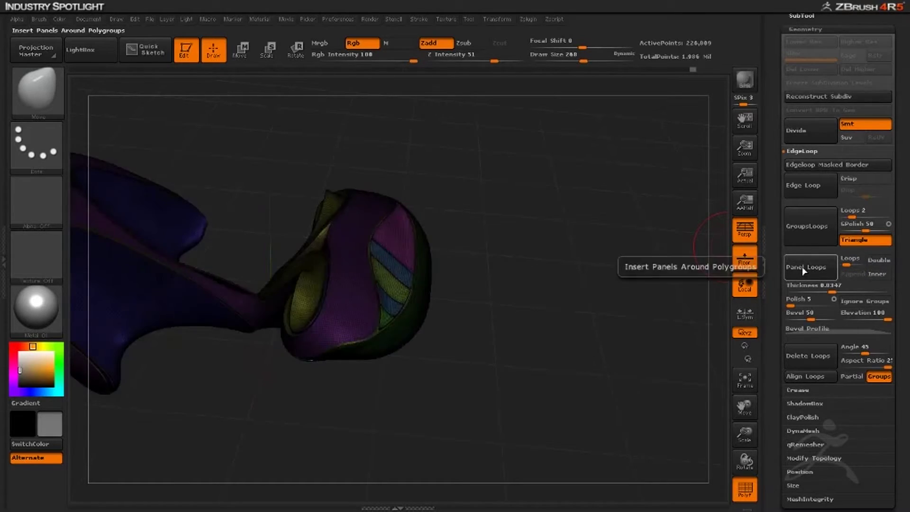
Turn off the polyframe display, open the Modify Topology options, and inspect the new panel seams on the front piece.
left_click_drag(619, 285, 581, 314)
mouse_move(571, 357)
left_mouse_down()
mouse_move(650, 385)
mouse_move(725, 335)
mouse_move(587, 334)
mouse_move(597, 336)
mouse_move(599, 356)
mouse_move(620, 361)
mouse_move(604, 365)
mouse_move(617, 382)
mouse_move(557, 334)
mouse_move(511, 339)
mouse_move(505, 211)
mouse_move(537, 376)
left_mouse_up()
left_click(744, 487)
left_click_drag(778, 357, 772, 294)
left_click(793, 323)
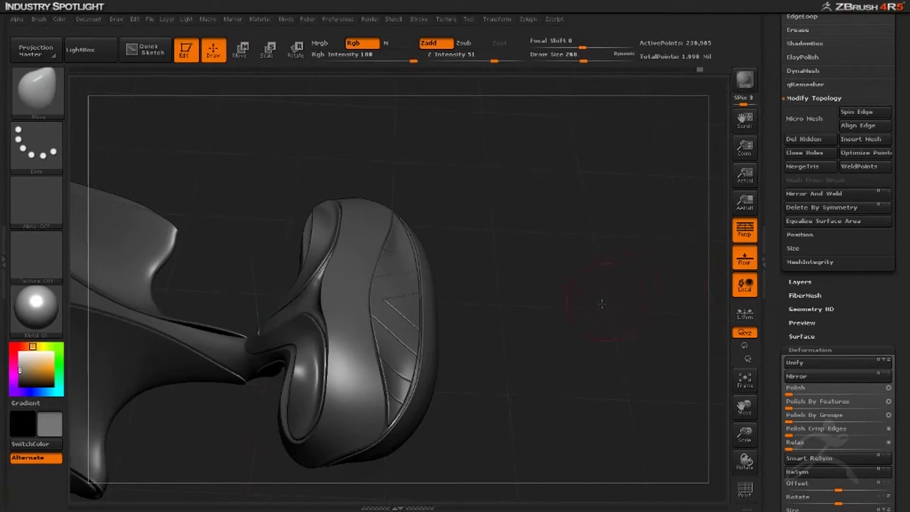
left_click_drag(601, 247, 596, 285)
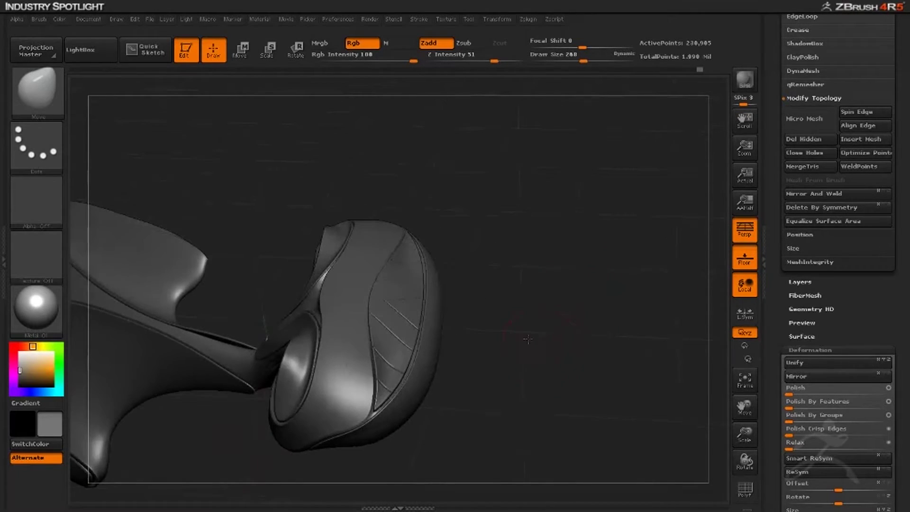
left_click_drag(527, 339, 586, 359)
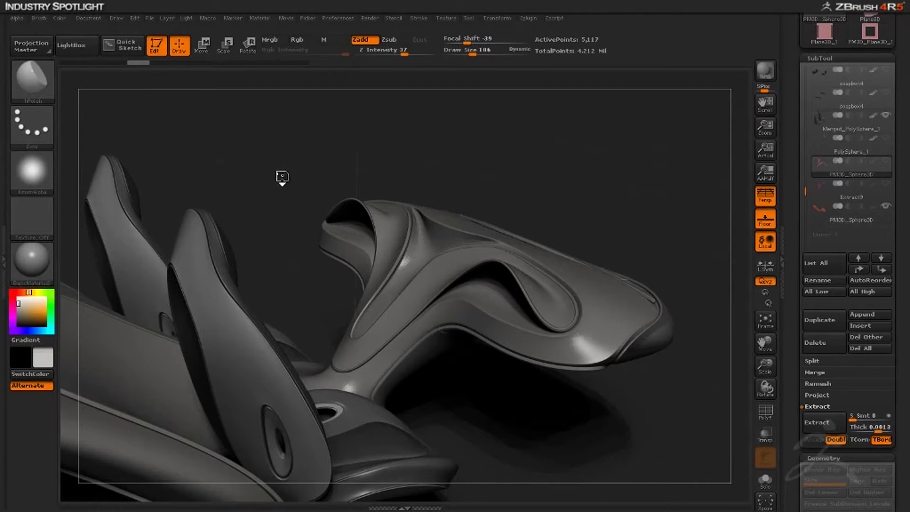
Solo the curved strip subtool on the front piece and view it from the side.
left_click_drag(282, 176, 325, 196)
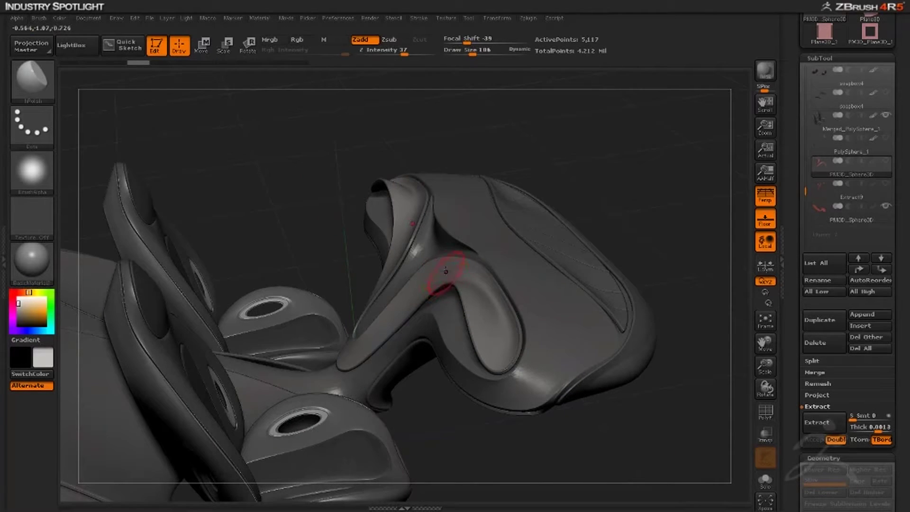
left_click(768, 486)
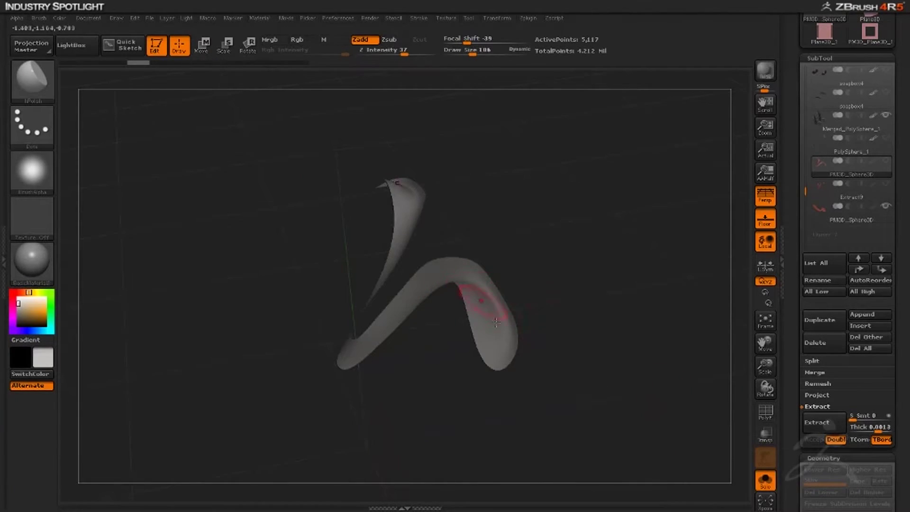
mouse_move(555, 427)
left_mouse_down()
mouse_move(583, 400)
mouse_move(562, 421)
left_mouse_up()
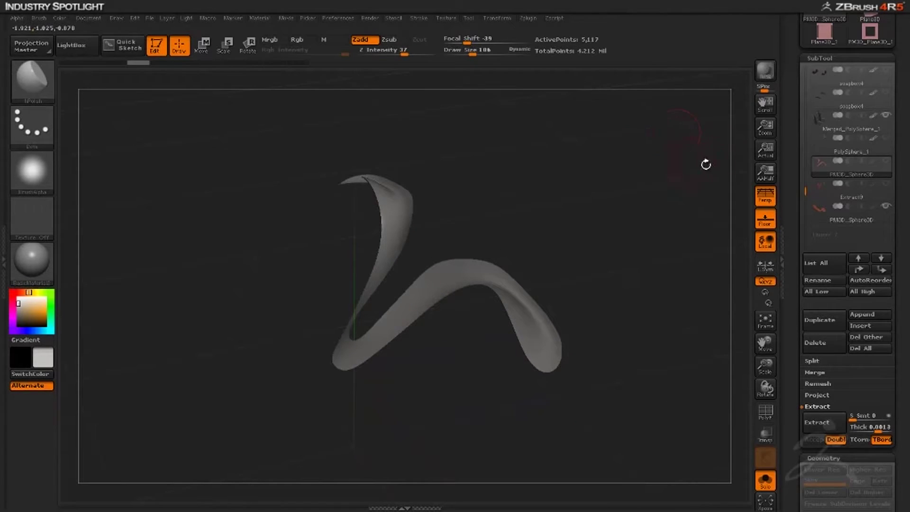
Switch the active tool to the Plane3D primitive, turn off perspective, and show its polyframe in a front view.
left_click_drag(792, 112, 793, 196)
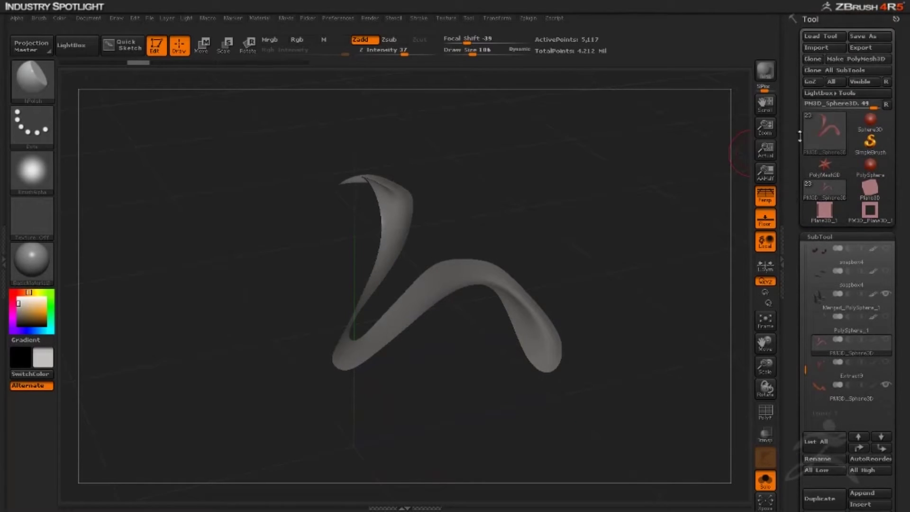
left_click(823, 131)
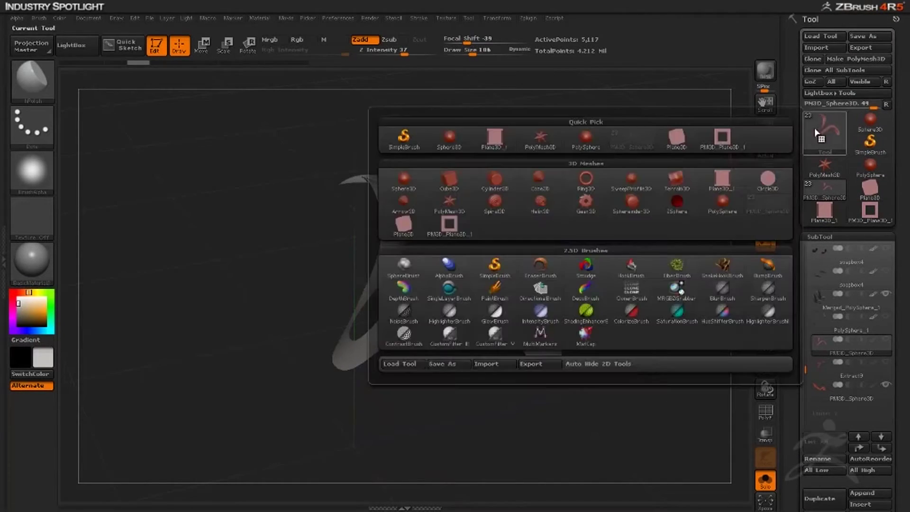
left_click(676, 142)
left_click_drag(541, 271, 569, 242)
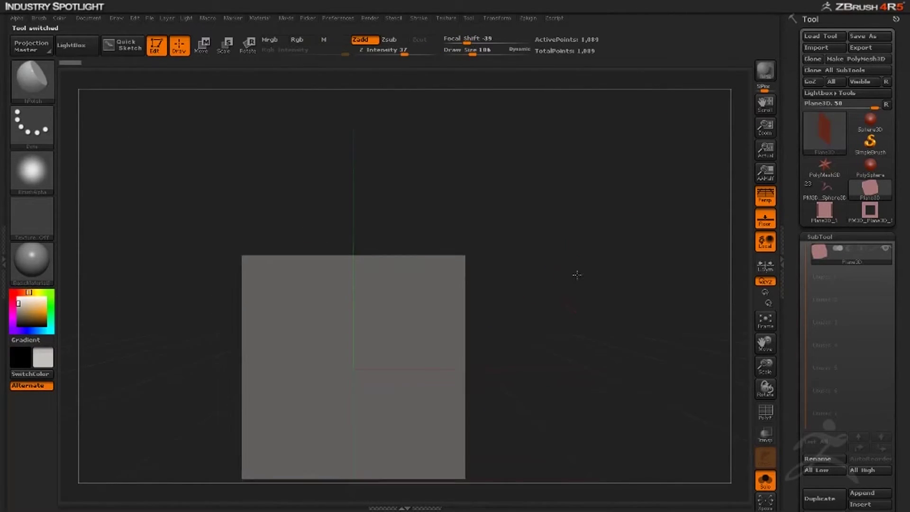
left_click_drag(576, 273, 606, 262, "alt")
left_click_drag(578, 297, 642, 239, "alt")
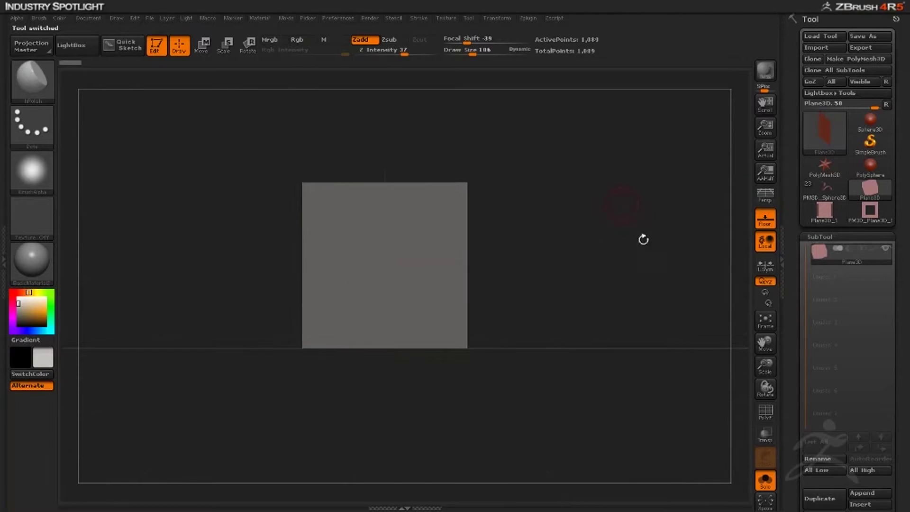
left_click(763, 412)
left_click_drag(610, 290, 656, 299, "alt")
Set the plane's HDivide and VDivide initialization values both to 6.
left_click_drag(796, 385, 796, 202)
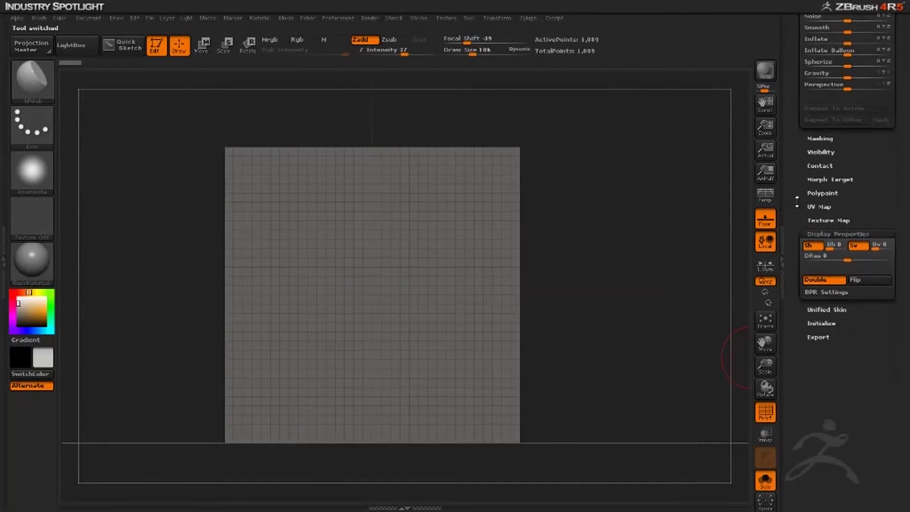
left_click(811, 325)
left_click_drag(792, 333, 792, 309)
left_click_drag(808, 340, 811, 341)
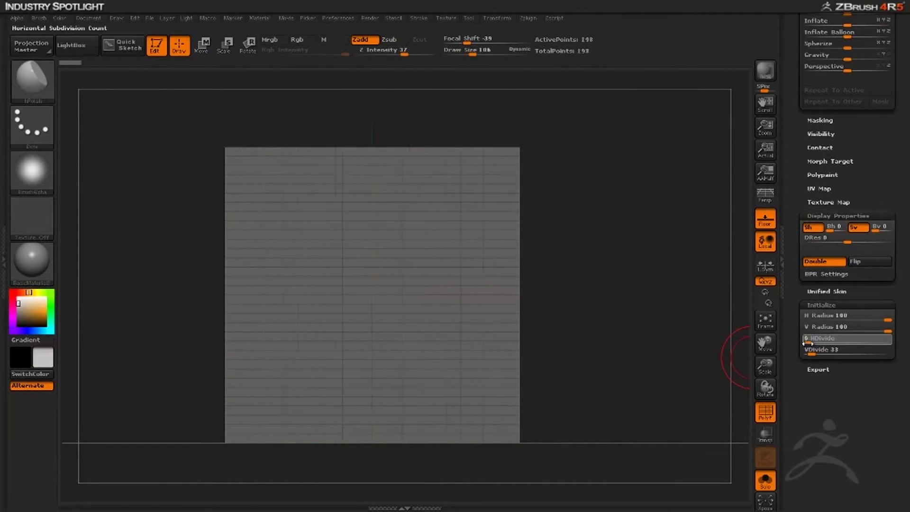
left_click(808, 365)
left_click_drag(811, 377, 805, 377)
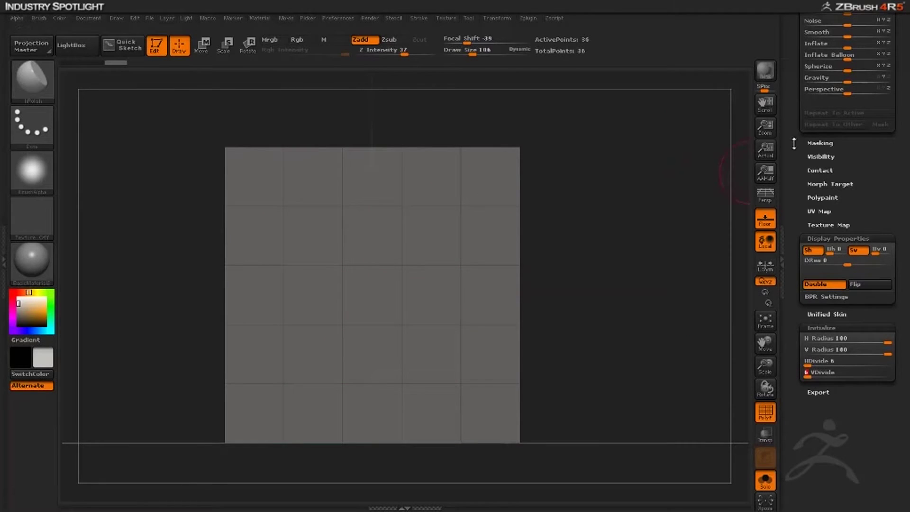
Convert the plane primitive into an editable PolyMesh3D.
left_click_drag(793, 143, 793, 274)
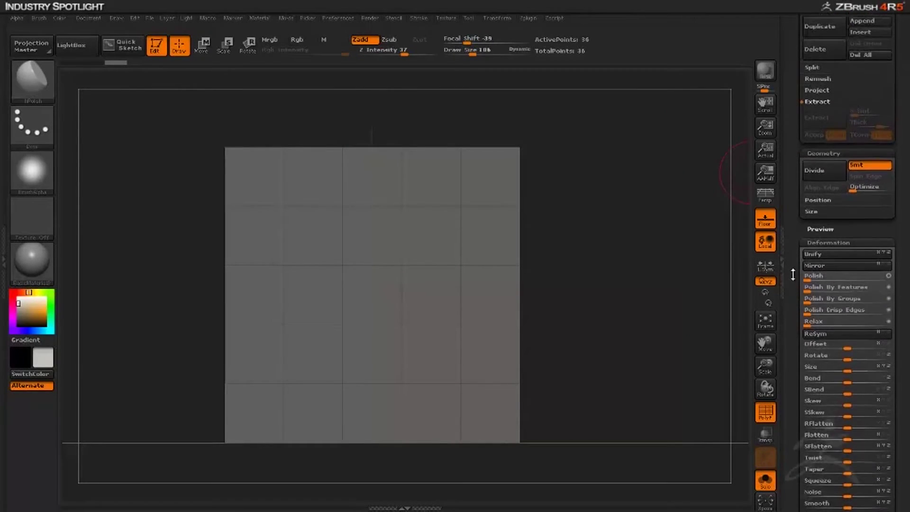
scroll(793, 275, "up", 4)
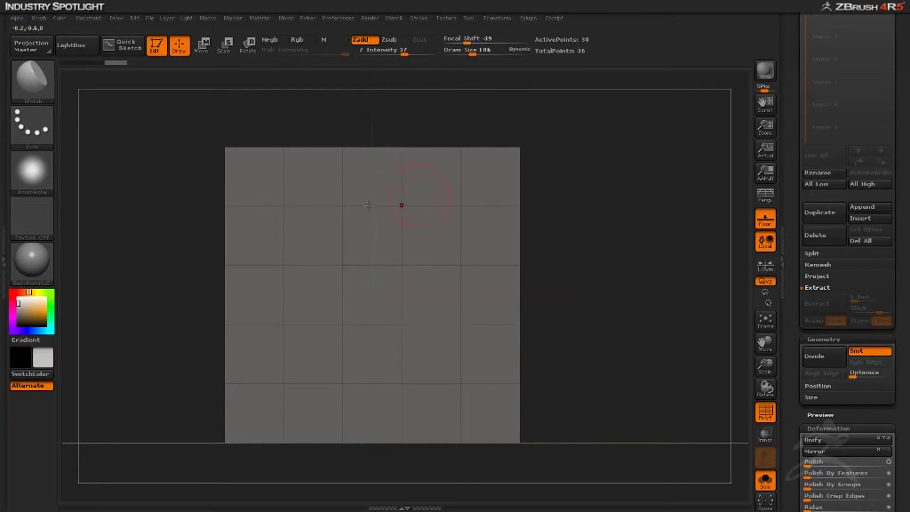
scroll(796, 213, "up", 7)
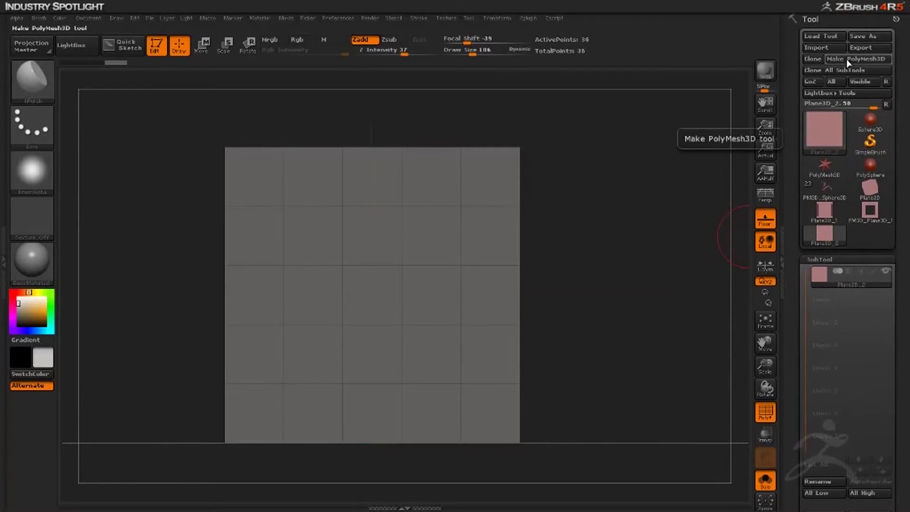
left_click(846, 59)
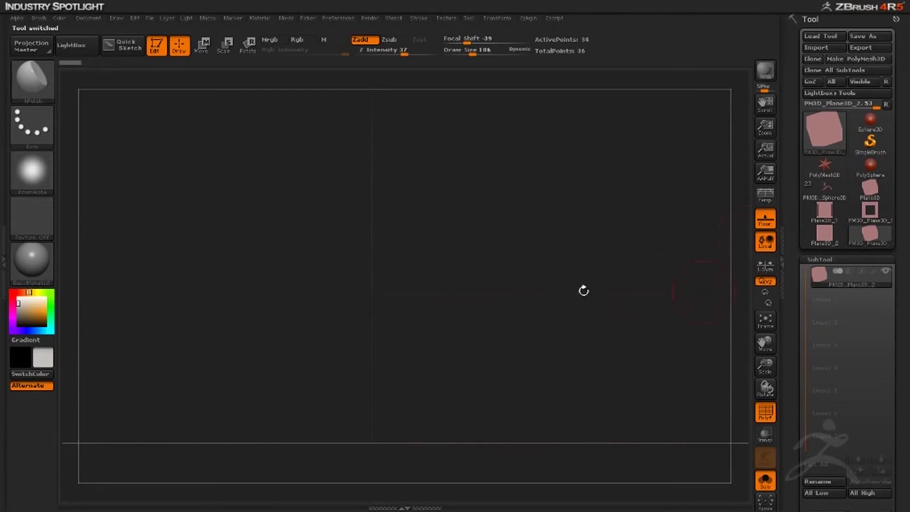
left_click_drag(581, 328, 551, 319)
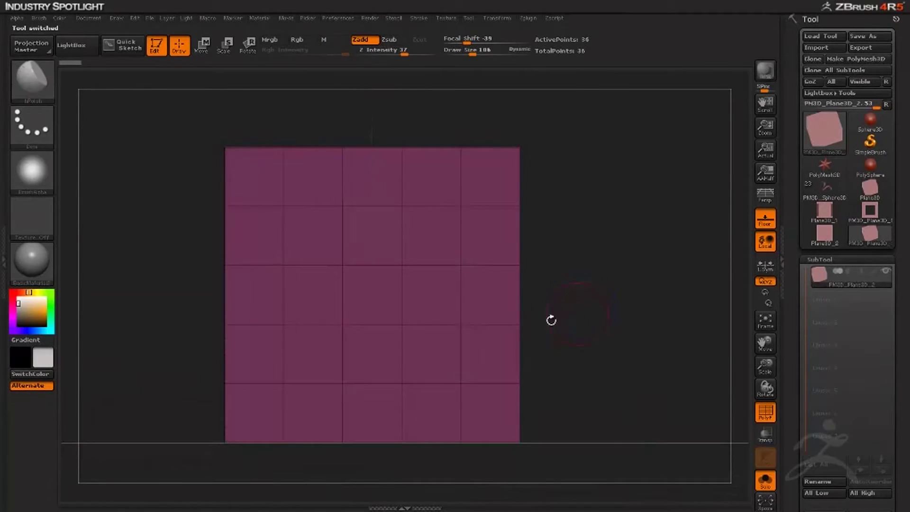
Isolate the plane's central three-by-three polygons, invert the visibility, and delete the hidden faces to leave a square frame.
key("ctrl+shift")
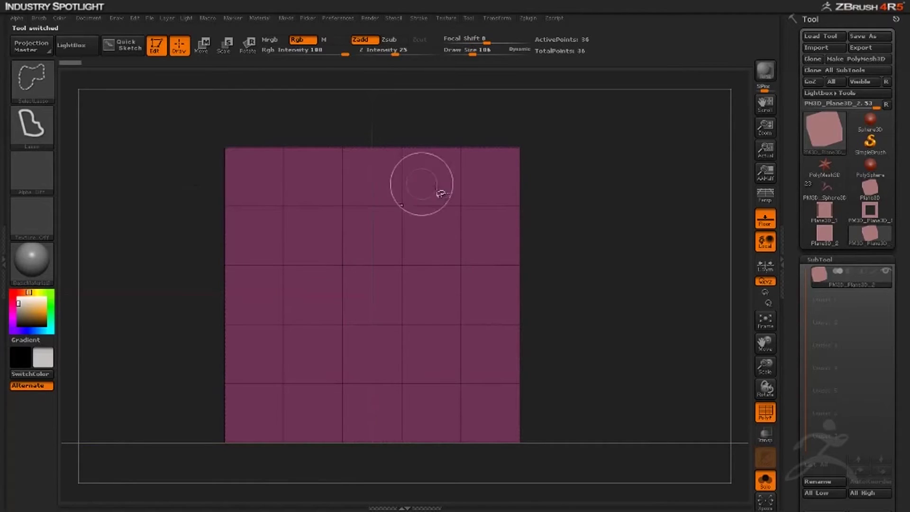
mouse_move(276, 198)
left_mouse_down("ctrl+shift")
mouse_move(266, 386)
mouse_move(426, 403)
mouse_move(484, 288)
mouse_move(422, 189)
mouse_move(332, 189)
left_mouse_up("ctrl+shift")
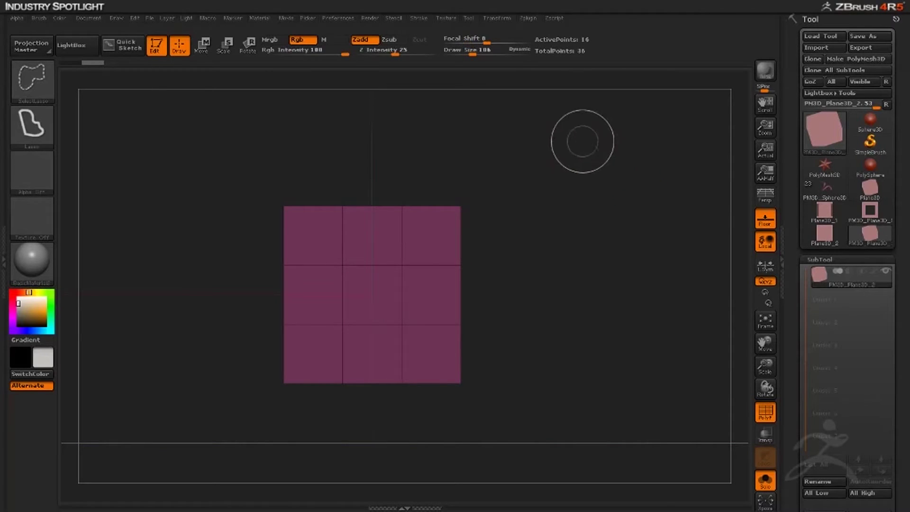
left_click_drag(585, 142, 719, 245, "ctrl+shift")
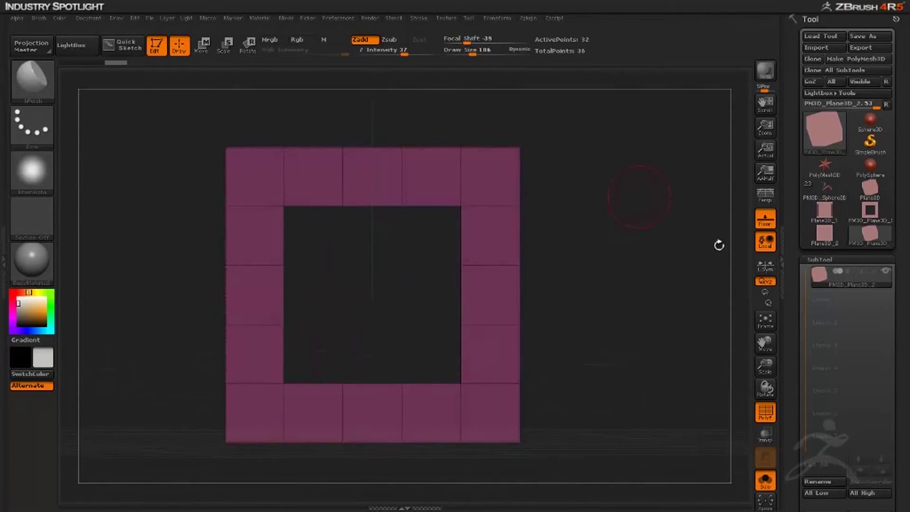
scroll(794, 306, "down", 10)
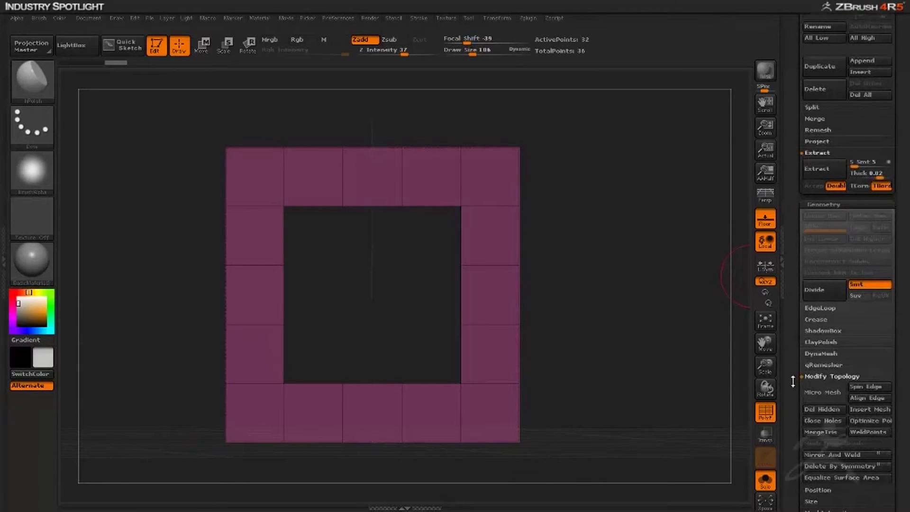
scroll(795, 351, "down", 5)
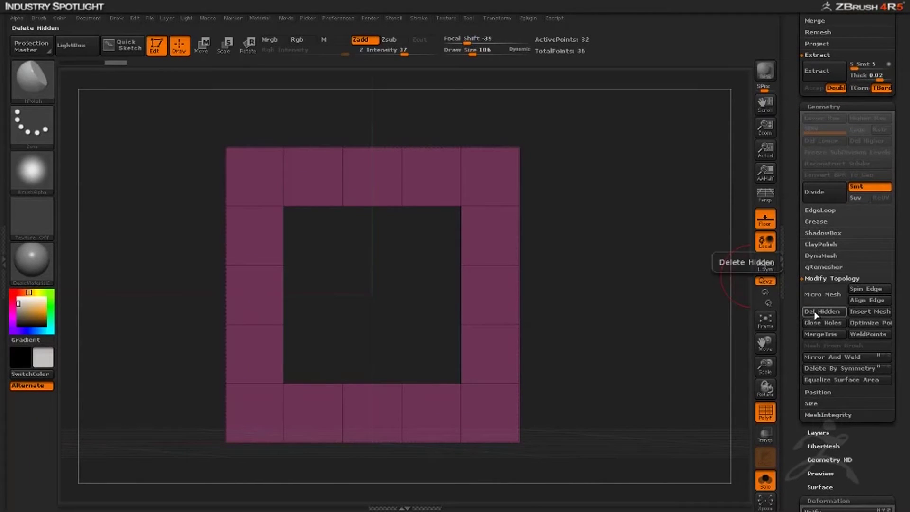
Switch back to the PM3D_Sphere3D tool and view the V-shaped strip's mesh up close.
scroll(792, 158, "up", 15)
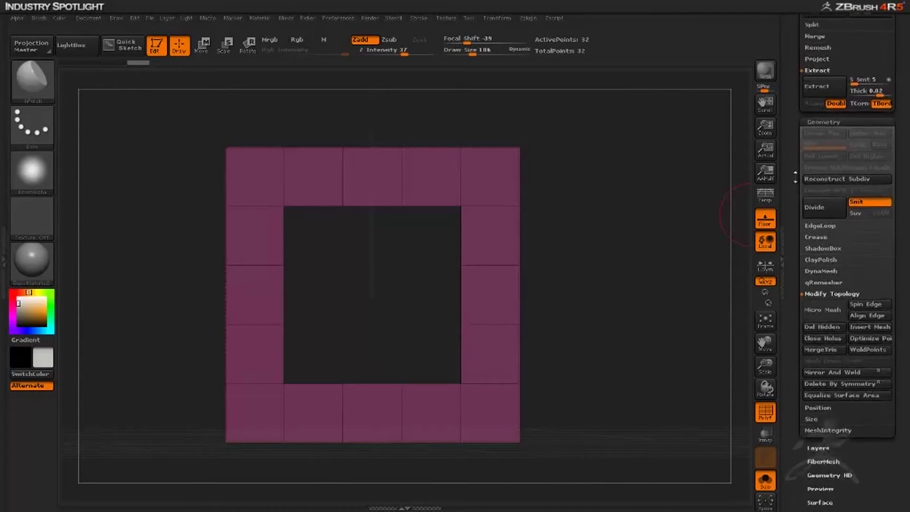
scroll(791, 286, "up", 3)
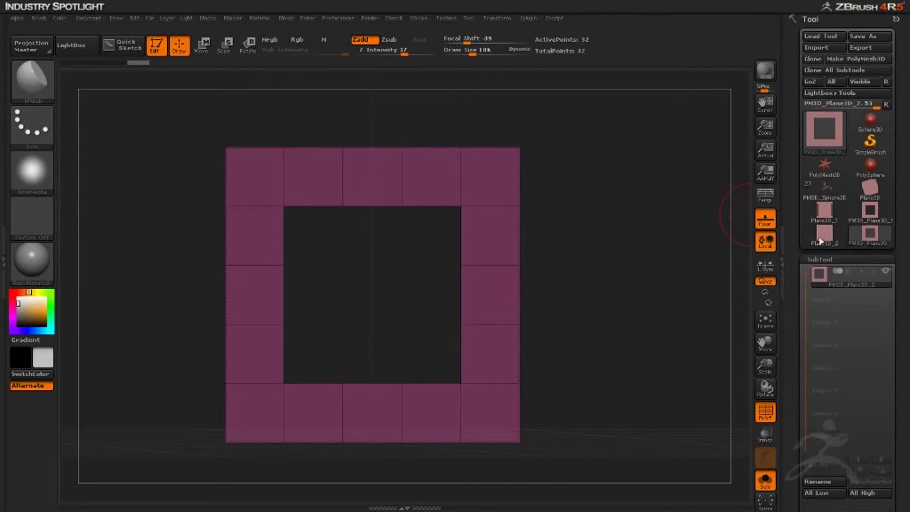
left_click(828, 195)
left_click_drag(656, 291, 468, 260)
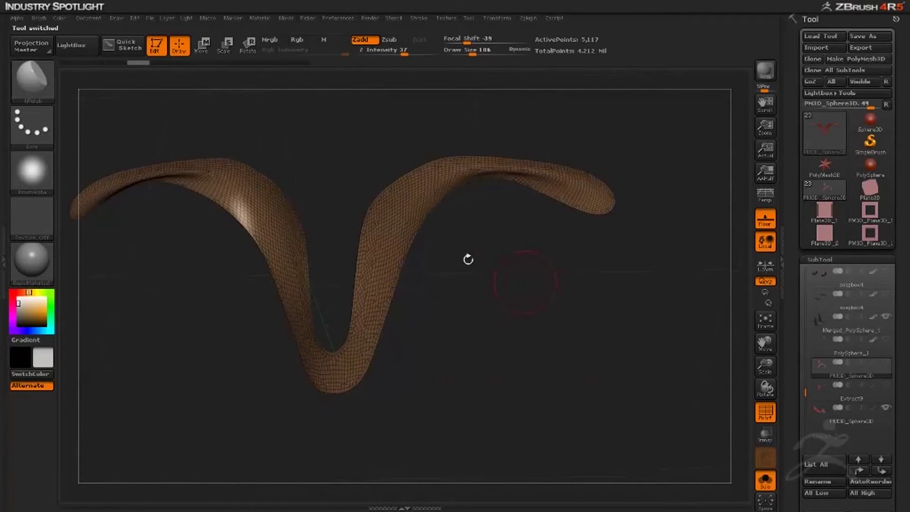
left_click_drag(550, 342, 516, 304)
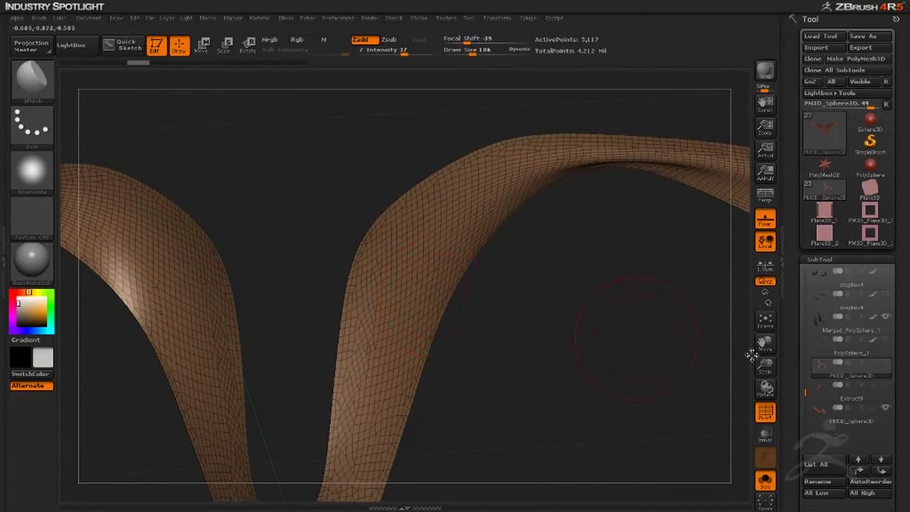
Assign the PM3D_Plane3D_2 square frame as the strip's MicroMesh and preview the replacement with a BPR render.
left_click_drag(794, 354, 798, 248)
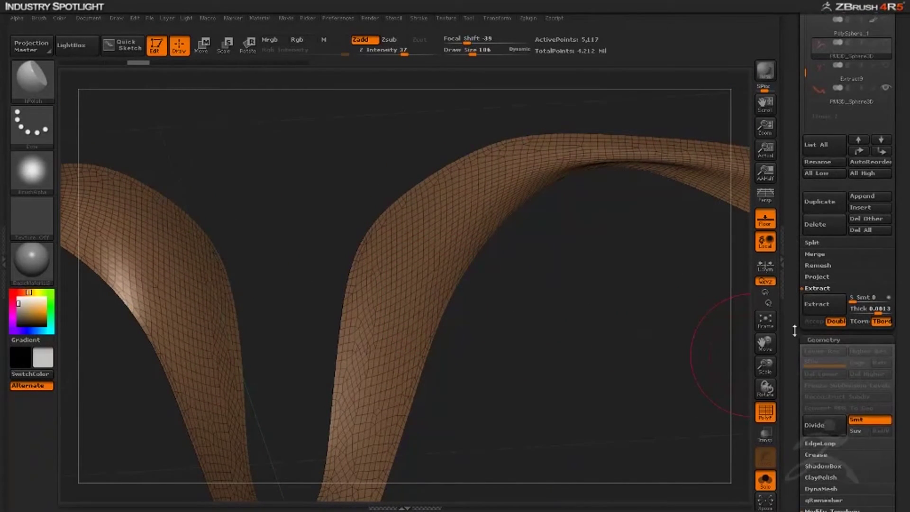
left_click_drag(794, 335, 805, 268)
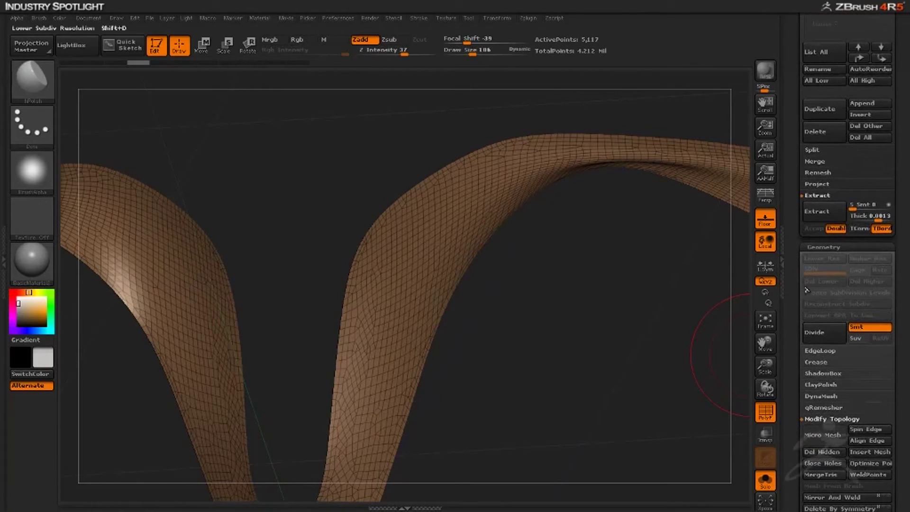
left_click_drag(792, 416, 796, 315)
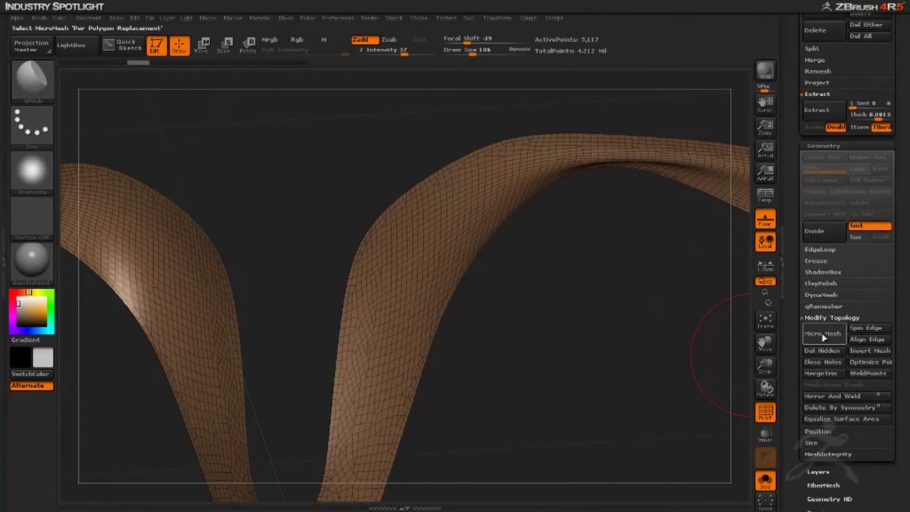
left_click(820, 331)
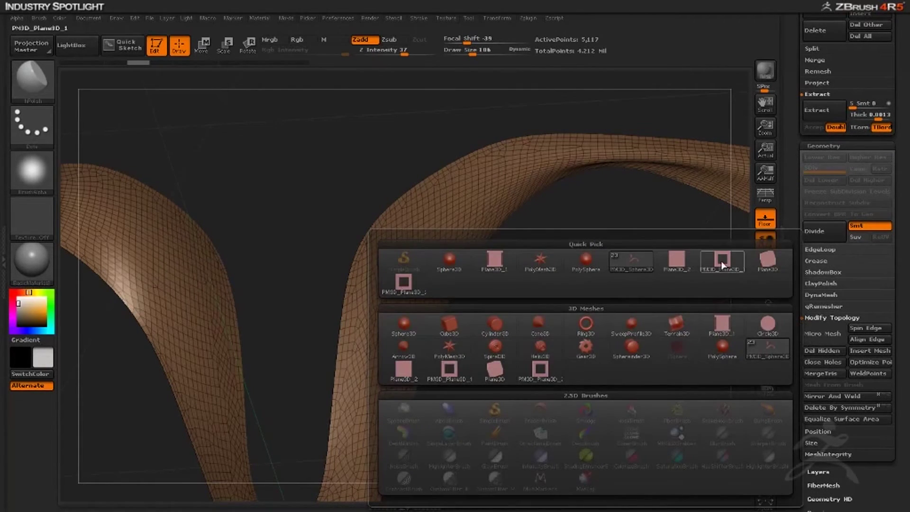
mouse_move(721, 261)
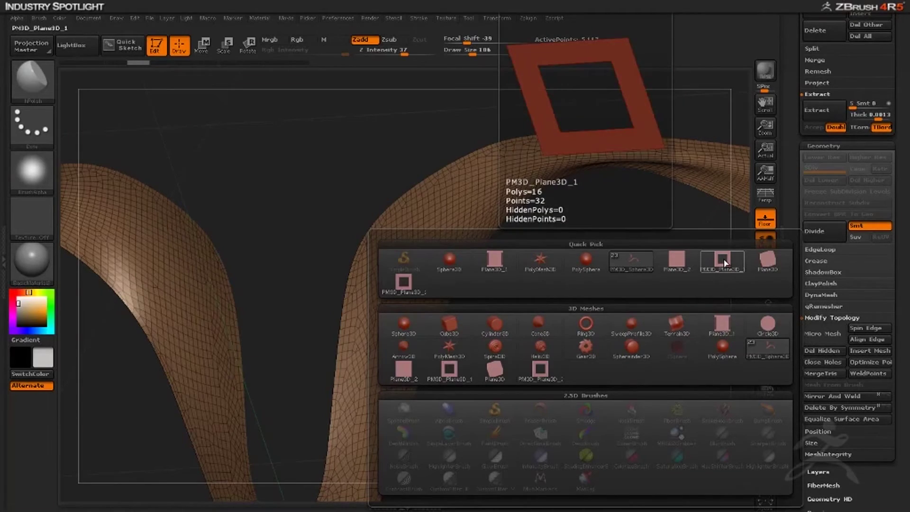
left_click(403, 282)
left_click_drag(567, 322, 578, 296)
left_click(765, 71)
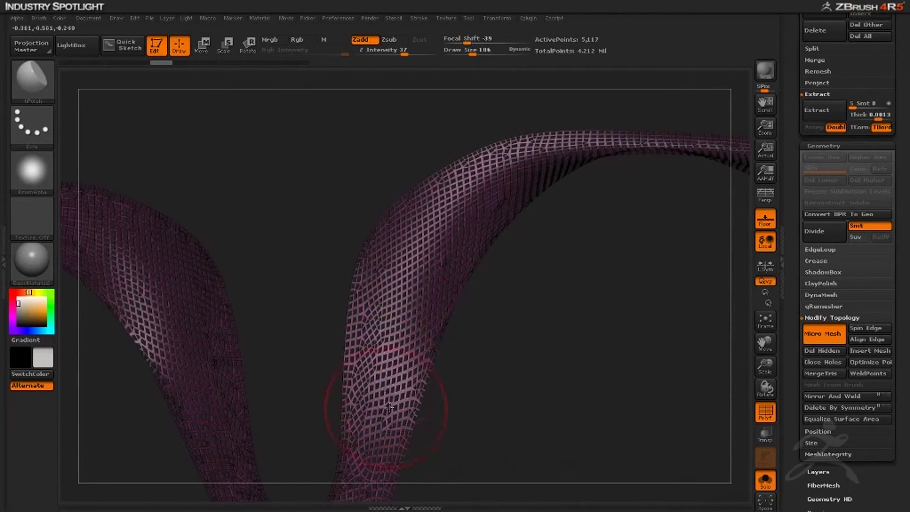
Render the whole V-shaped strip with BPR and convert the MicroMesh result to real geometry.
left_click_drag(554, 388, 611, 330)
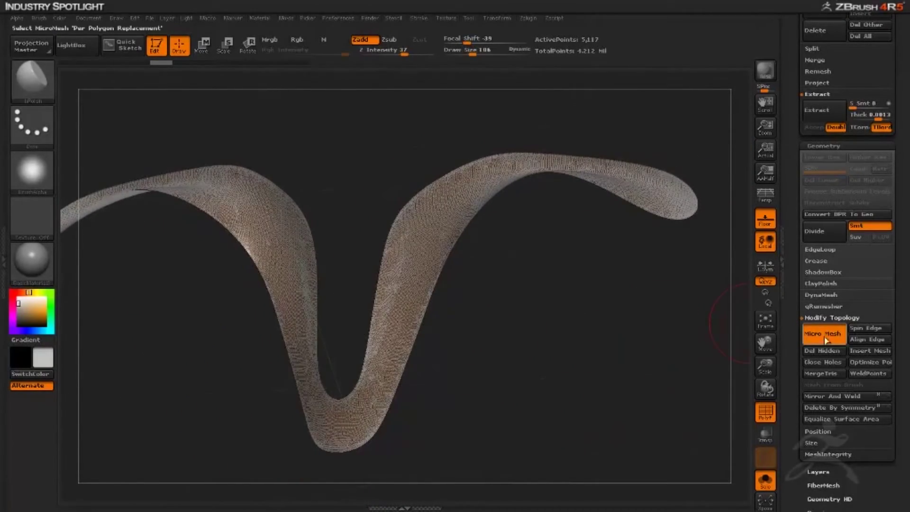
left_click(765, 71)
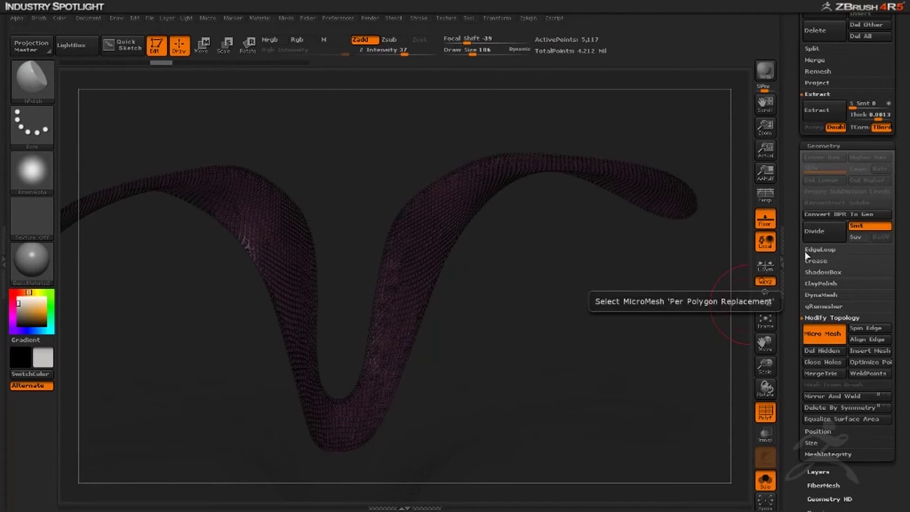
left_click(837, 215)
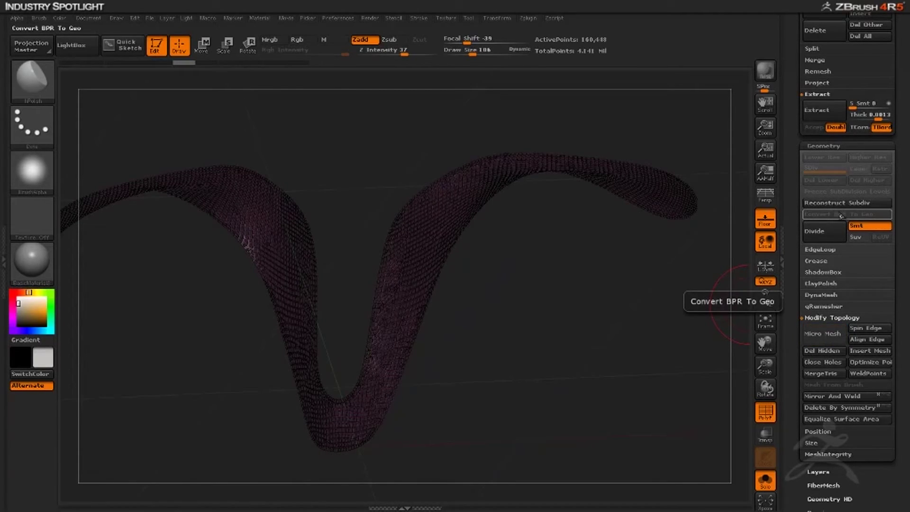
Turn off the polyframe display and inspect the converted lattice strip from the front.
mouse_move(629, 305)
left_mouse_down()
mouse_move(601, 349)
mouse_move(619, 317)
mouse_move(632, 332)
mouse_move(618, 290)
mouse_move(628, 227)
mouse_move(650, 254)
left_mouse_up()
left_click(763, 407)
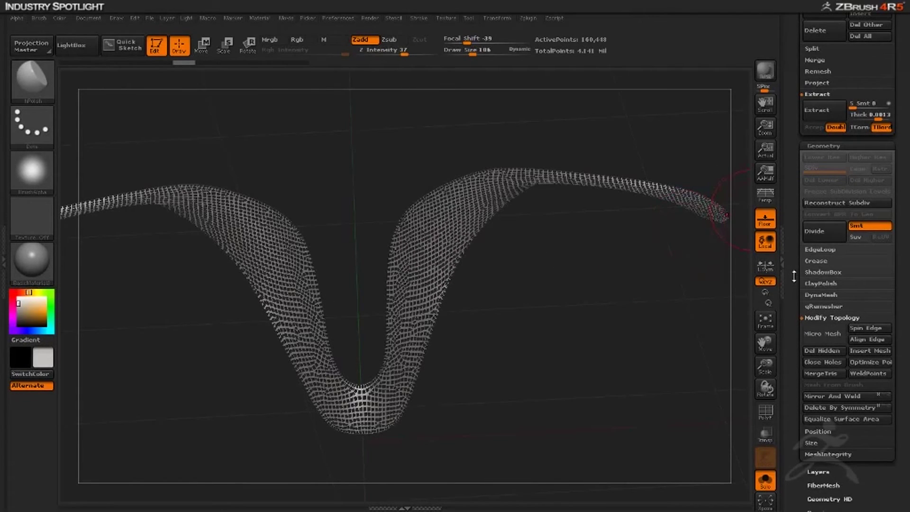
left_click_drag(794, 276, 799, 310)
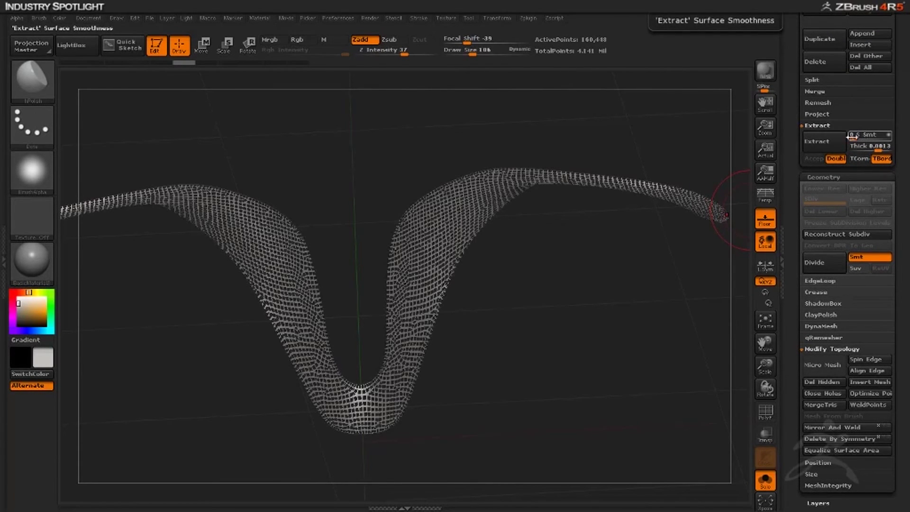
Extract the lattice strip with surface smoothness 0 and thickness 0.0013, accept it as a new subtool and show the full model.
left_click(821, 142)
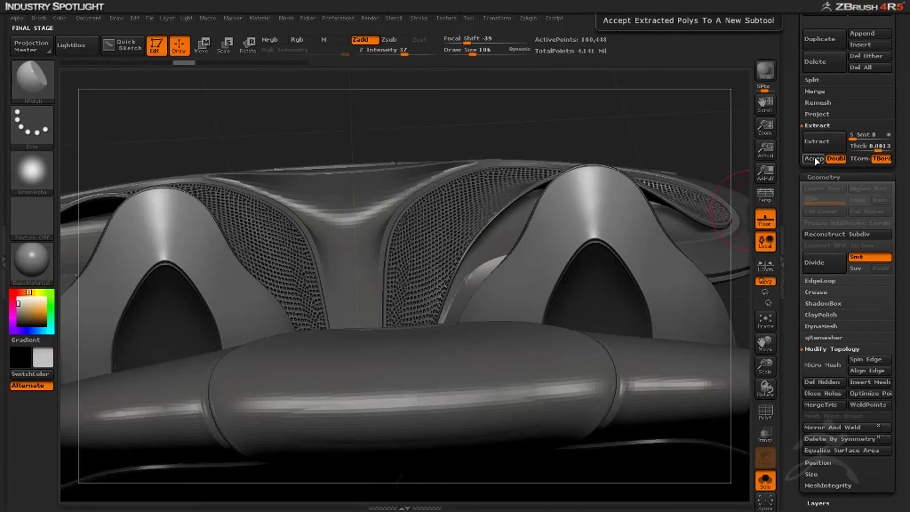
left_click(813, 158)
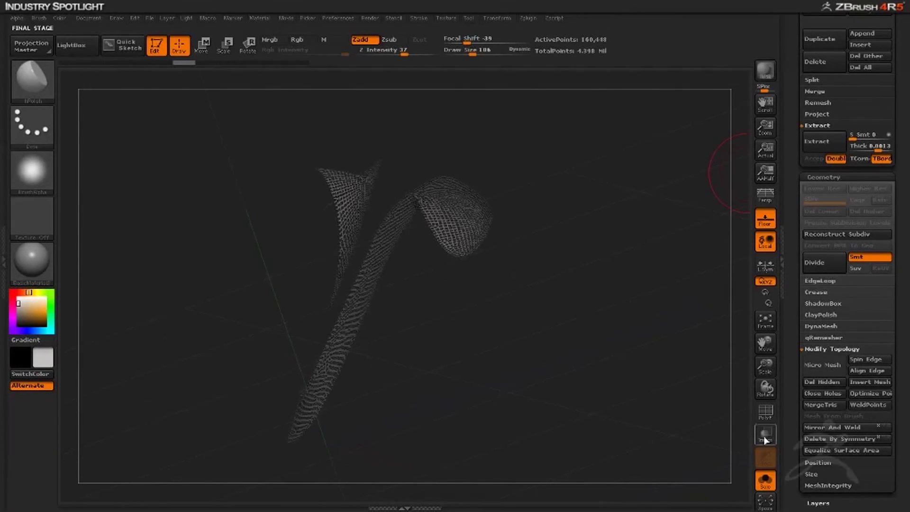
left_click(767, 481)
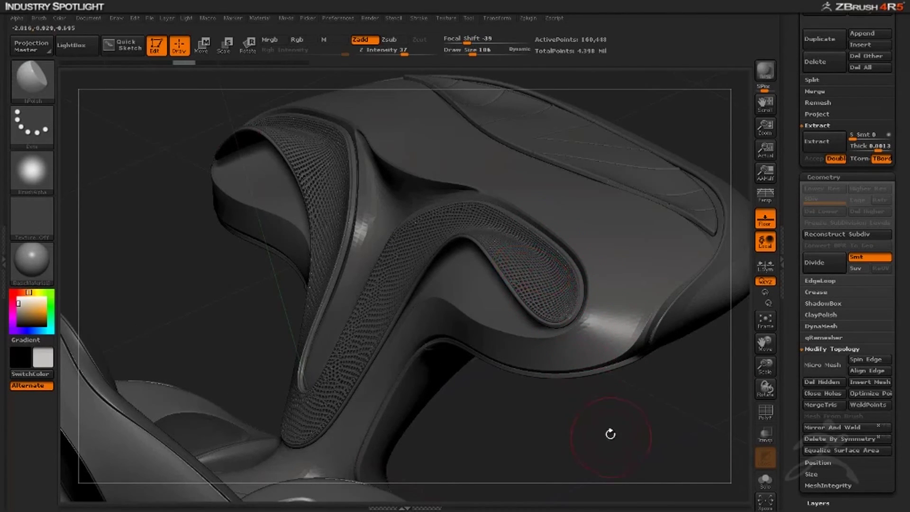
Isolate the active subtool, make Extract10 the active one and inspect the thickened lattice up close.
left_click_drag(610, 434, 619, 412)
left_click(761, 481)
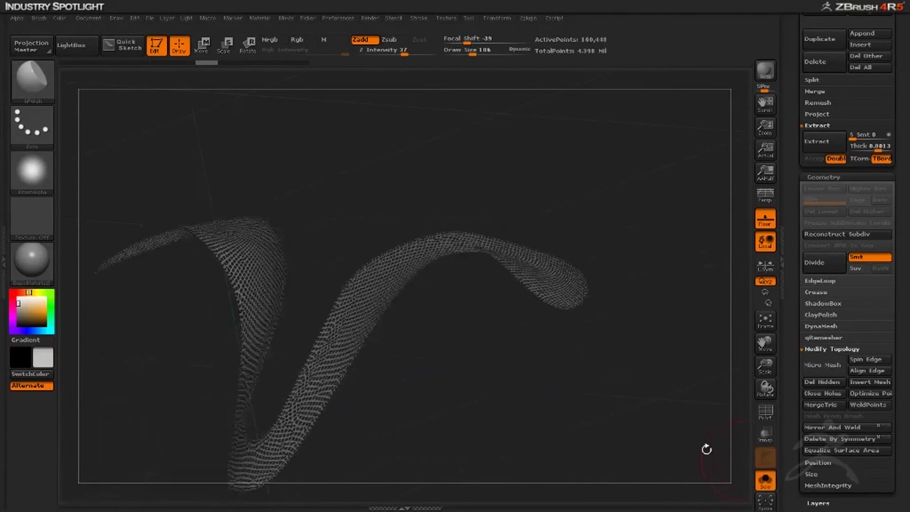
left_click_drag(706, 448, 598, 426)
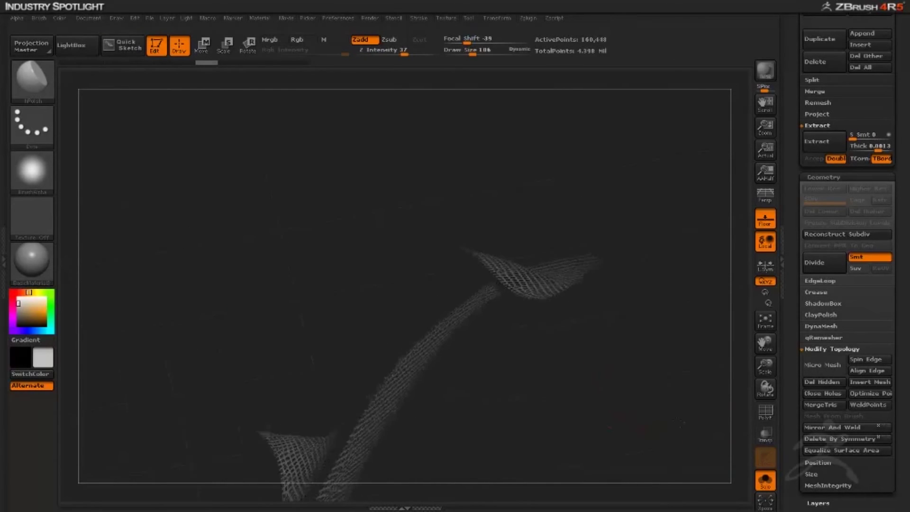
scroll(794, 309, "up", 10)
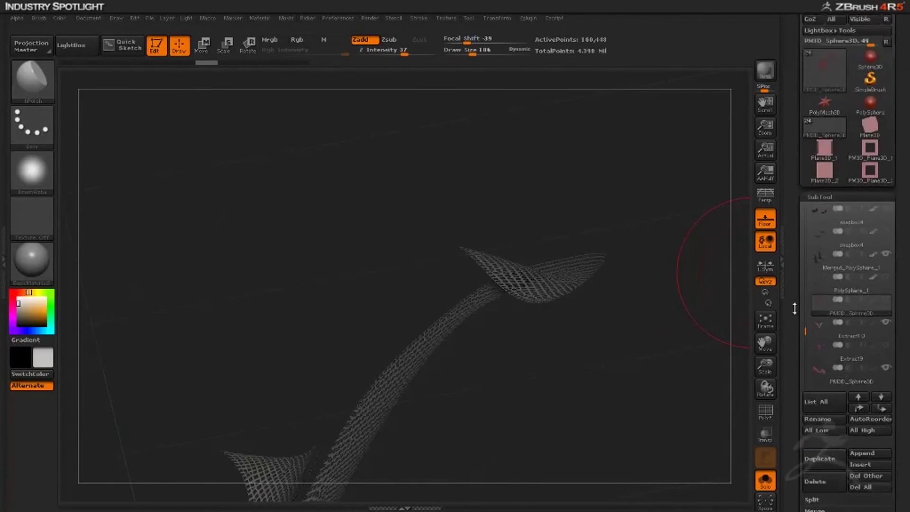
scroll(794, 309, "down", 2)
left_click(836, 304)
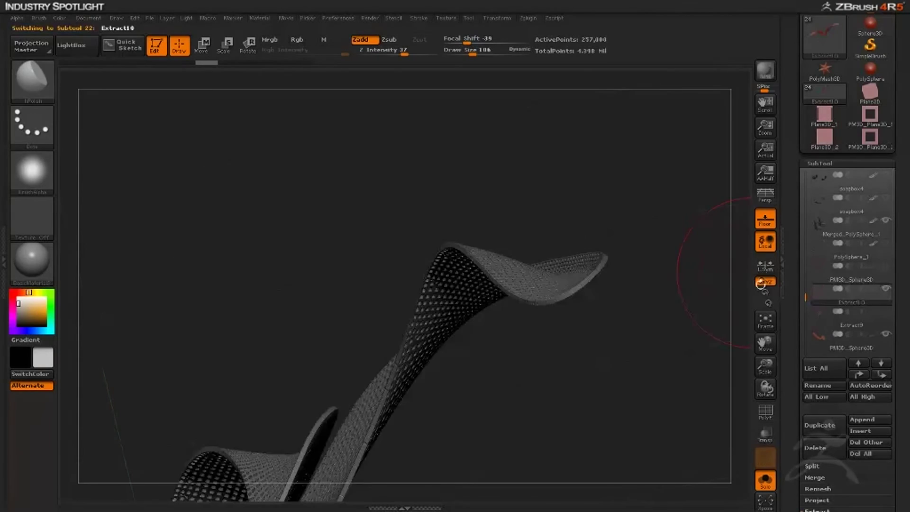
left_click_drag(659, 342, 522, 397)
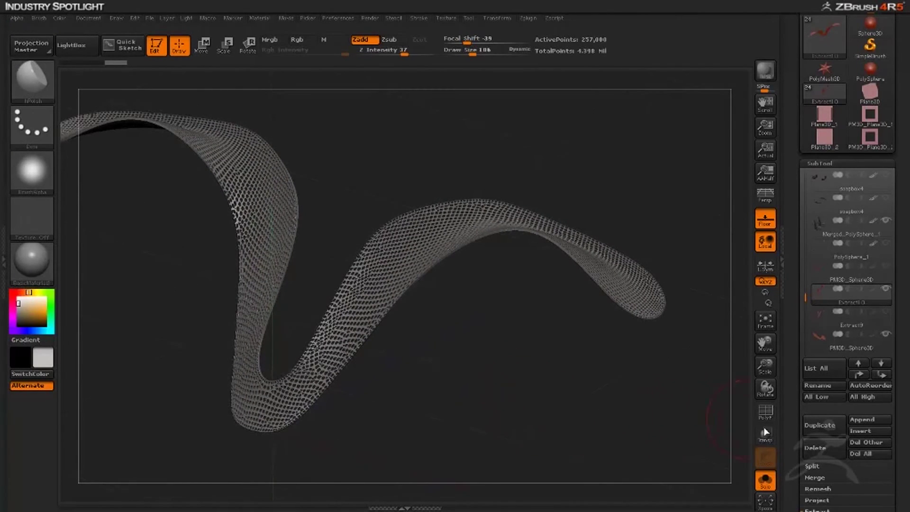
Show the whole model again, enable perspective and render it with BPR from an angled view.
left_click(765, 480)
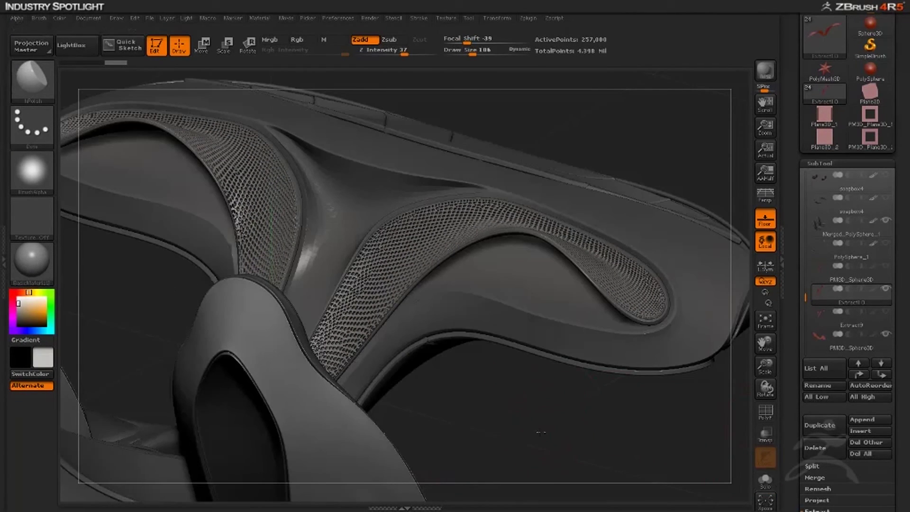
left_click_drag(541, 432, 746, 255)
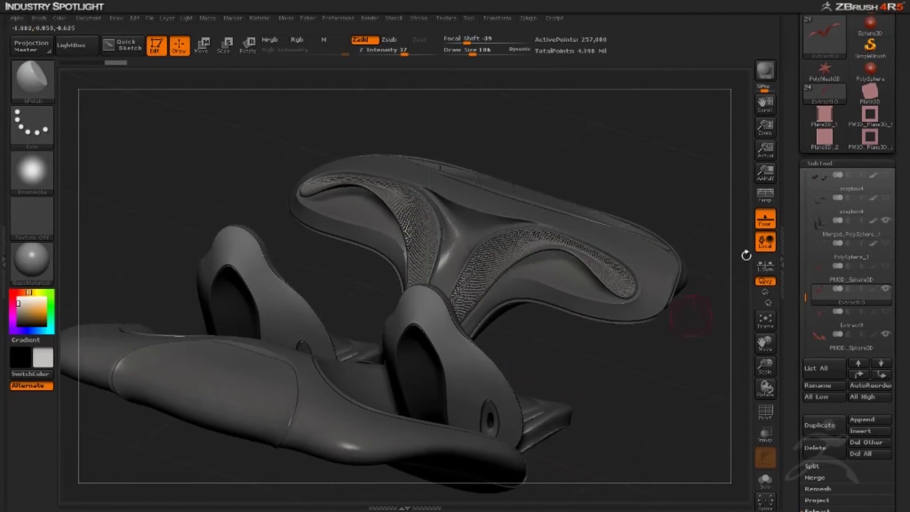
left_click(764, 201)
mouse_move(657, 395)
left_mouse_down()
mouse_move(633, 357)
mouse_move(645, 367)
mouse_move(630, 375)
mouse_move(634, 361)
mouse_move(570, 364)
mouse_move(587, 377)
mouse_move(618, 375)
mouse_move(717, 205)
left_mouse_up()
left_click(765, 71)
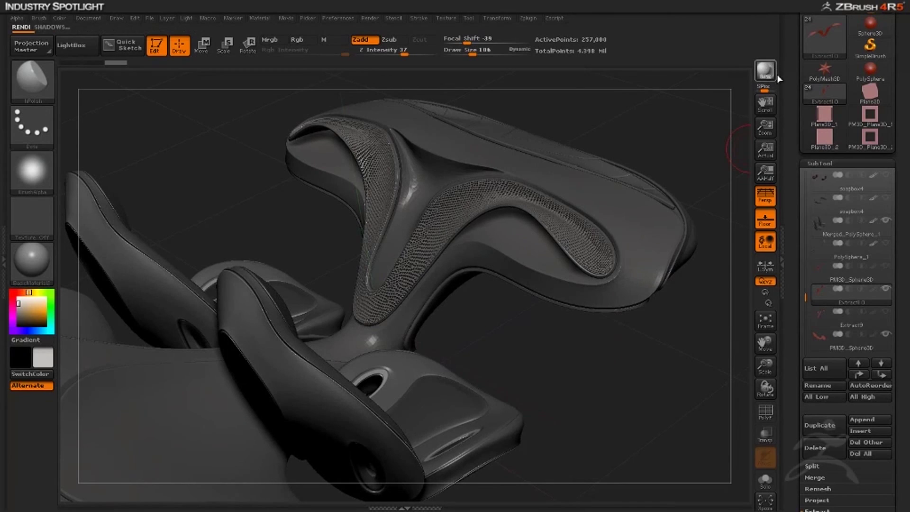